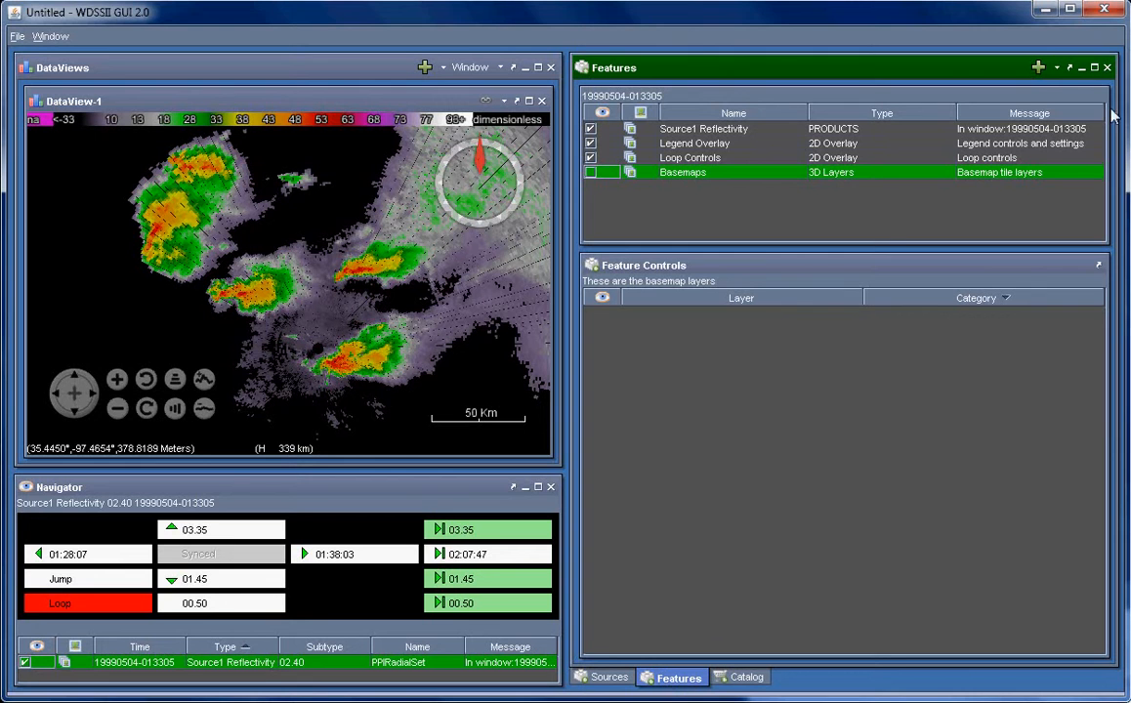
Add a 2 Points feature to the map and select the new set to show its controls
left_click(1049, 65)
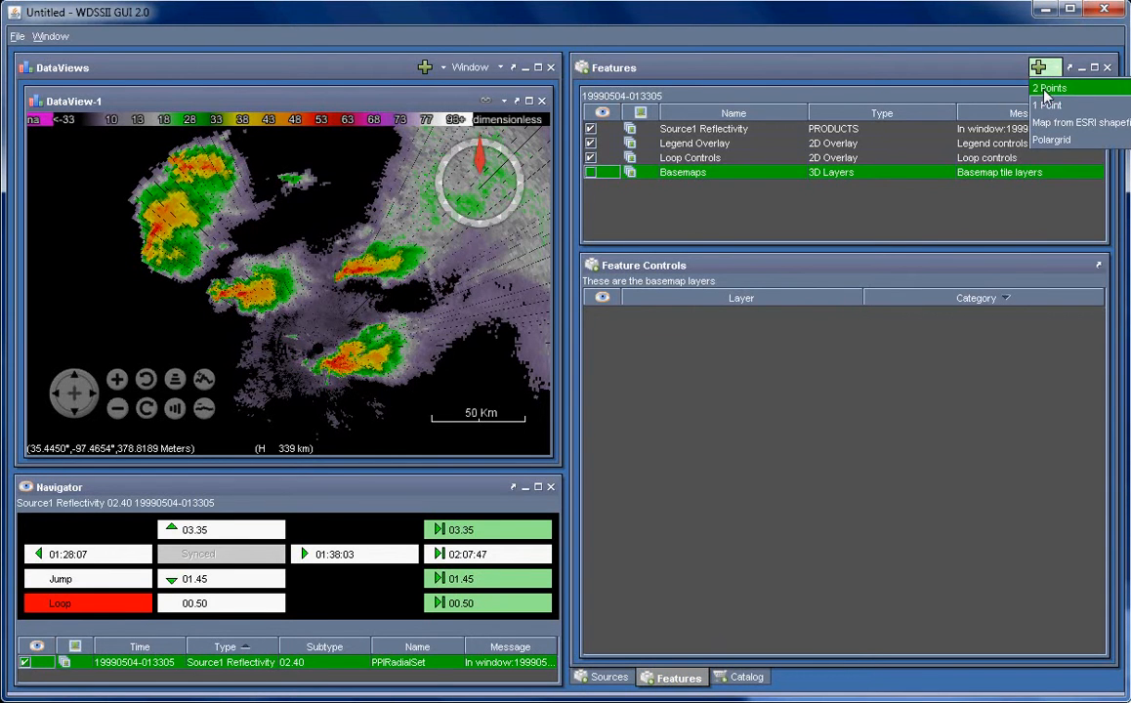
left_click(1050, 88)
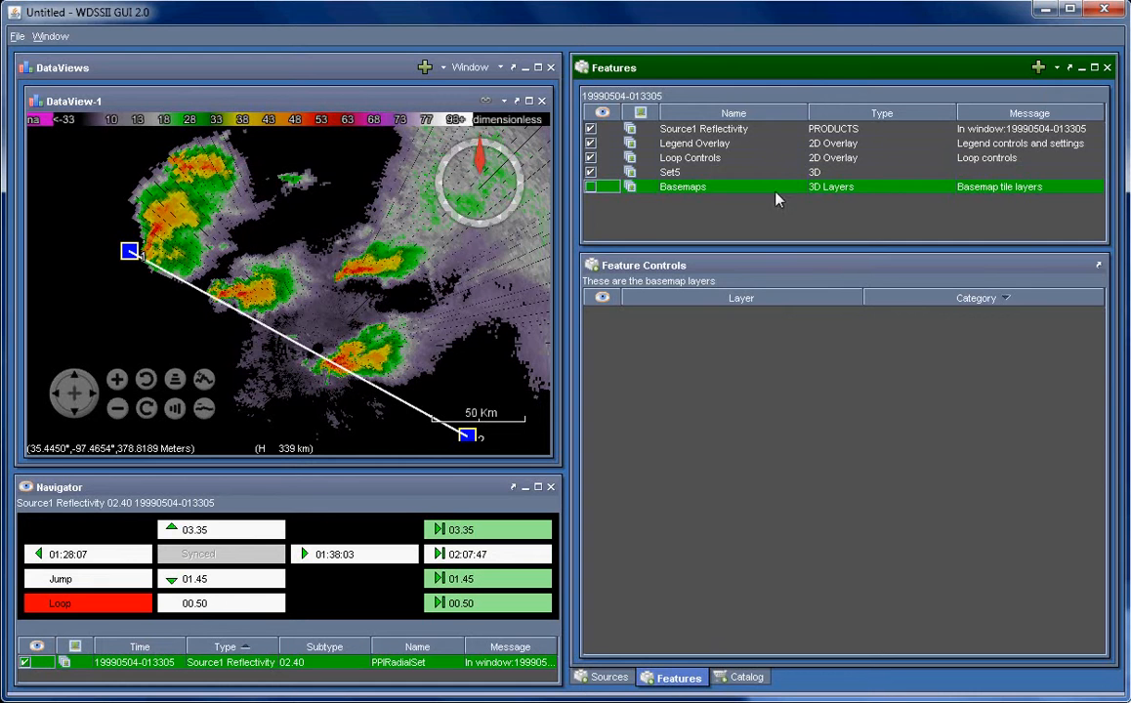
left_click(674, 173)
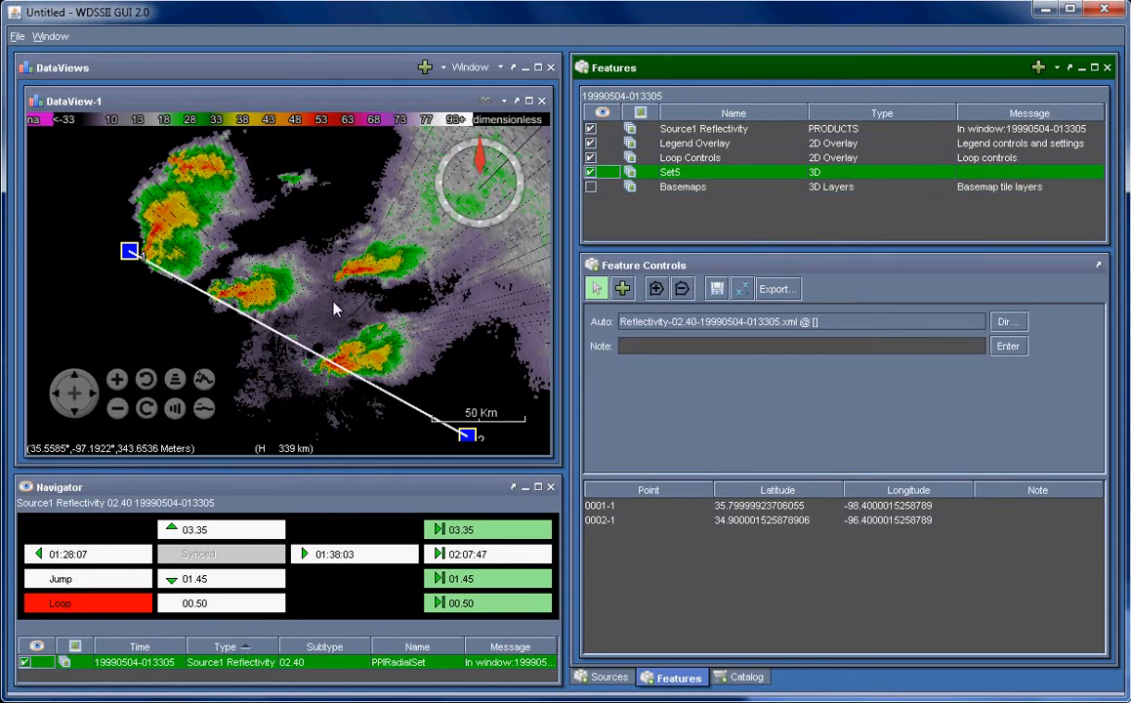
Enlarge the point table and move points 1 and 2 onto the southern edges of two neighbouring storm cells
left_click_drag(329, 302, 294, 259)
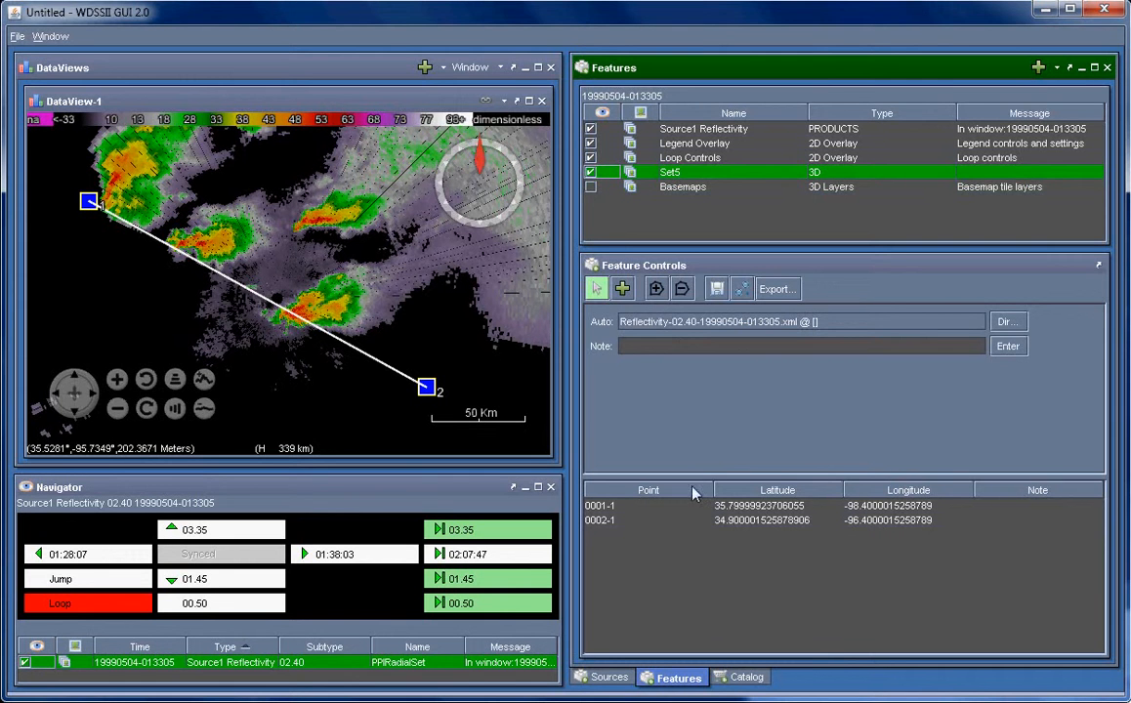
left_click_drag(691, 475, 692, 409)
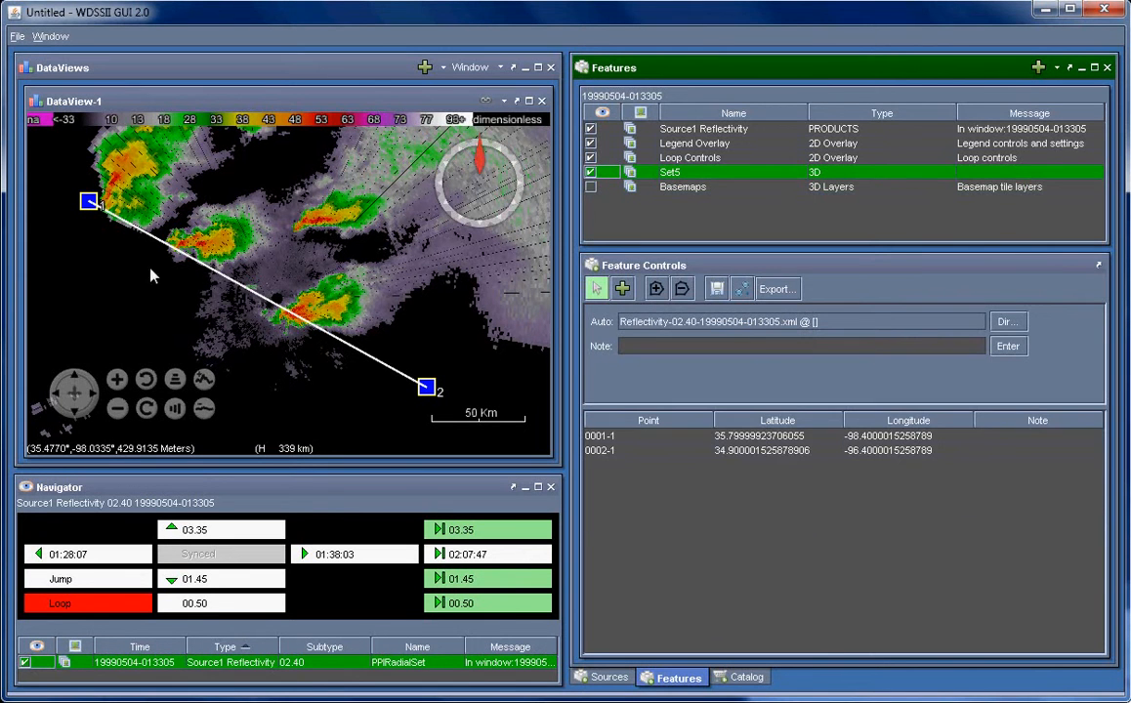
left_click_drag(89, 203, 206, 256)
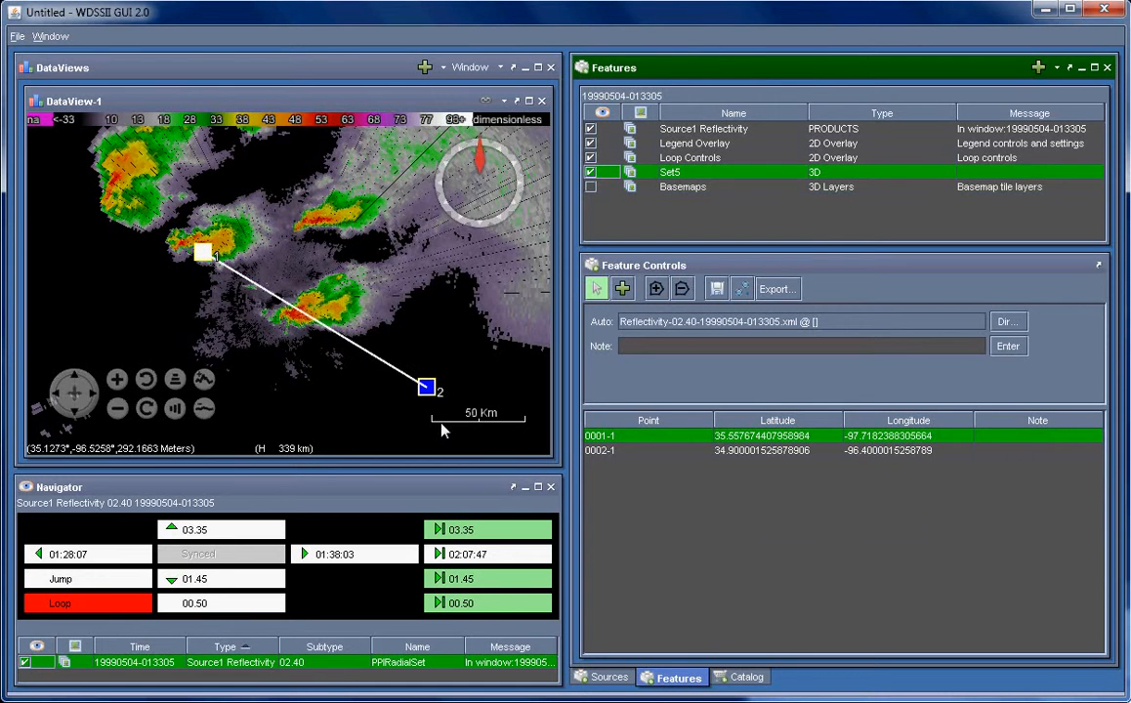
left_click_drag(426, 388, 407, 361)
left_click_drag(330, 330, 313, 329)
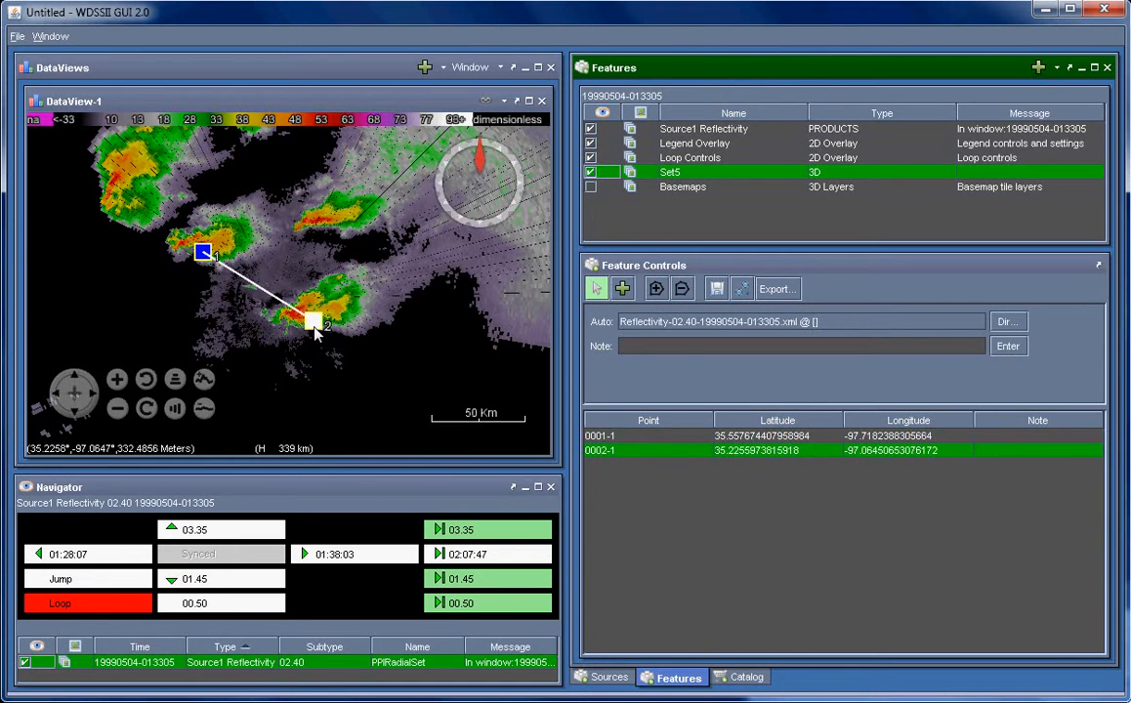
Delete all points in the set and outline the southernmost storm cell with a four-point polygon
right_click(635, 461)
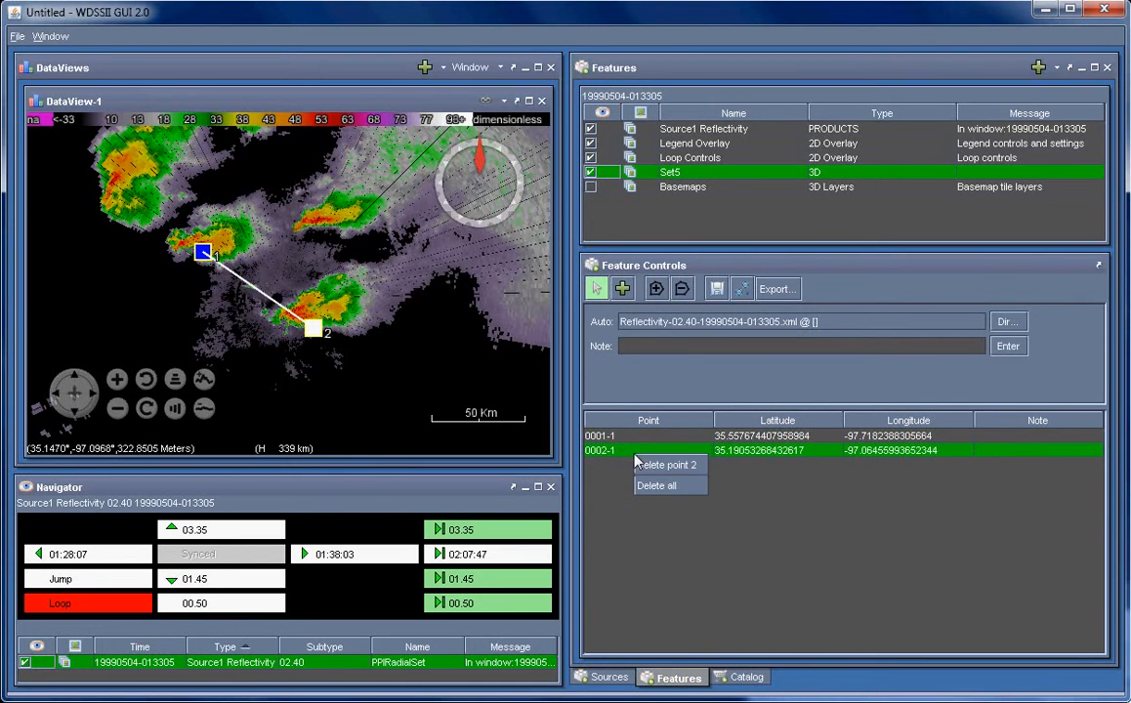
left_click(656, 486)
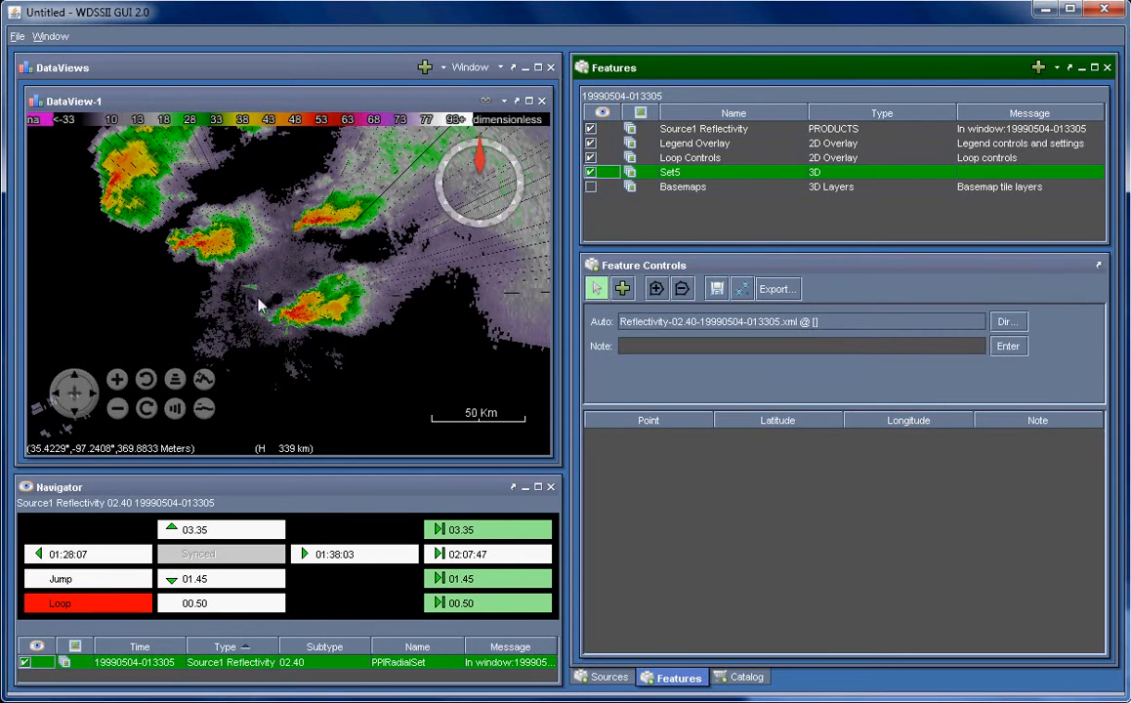
left_click(624, 292)
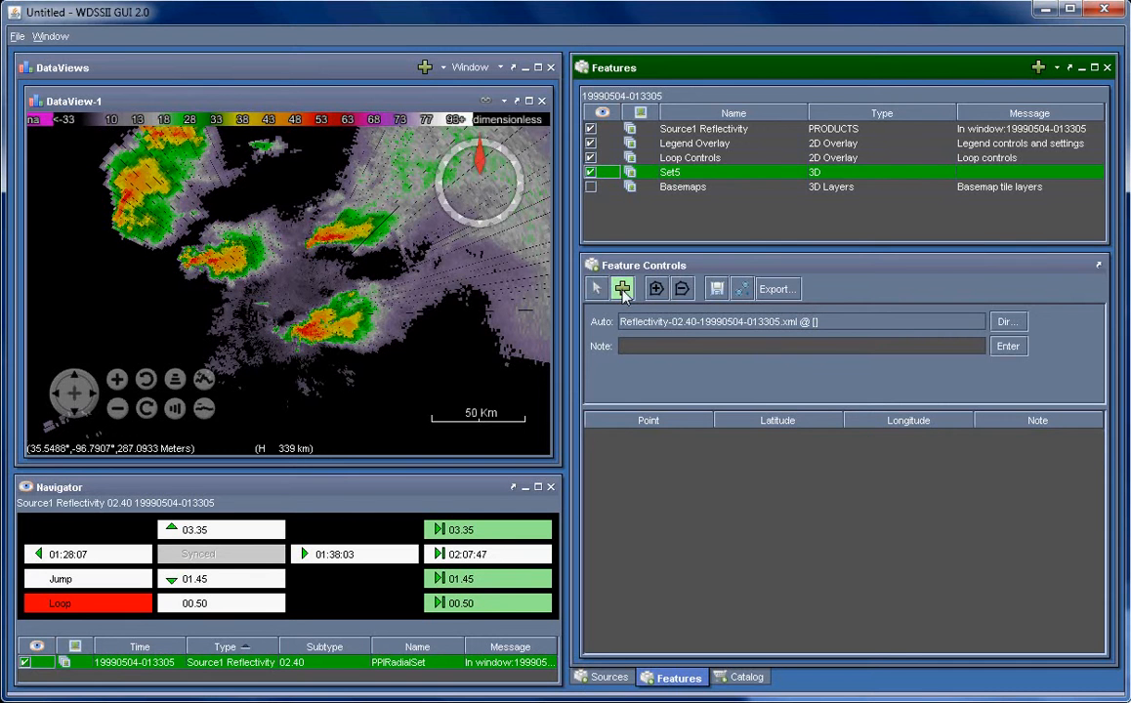
left_click(280, 327)
left_click(336, 300)
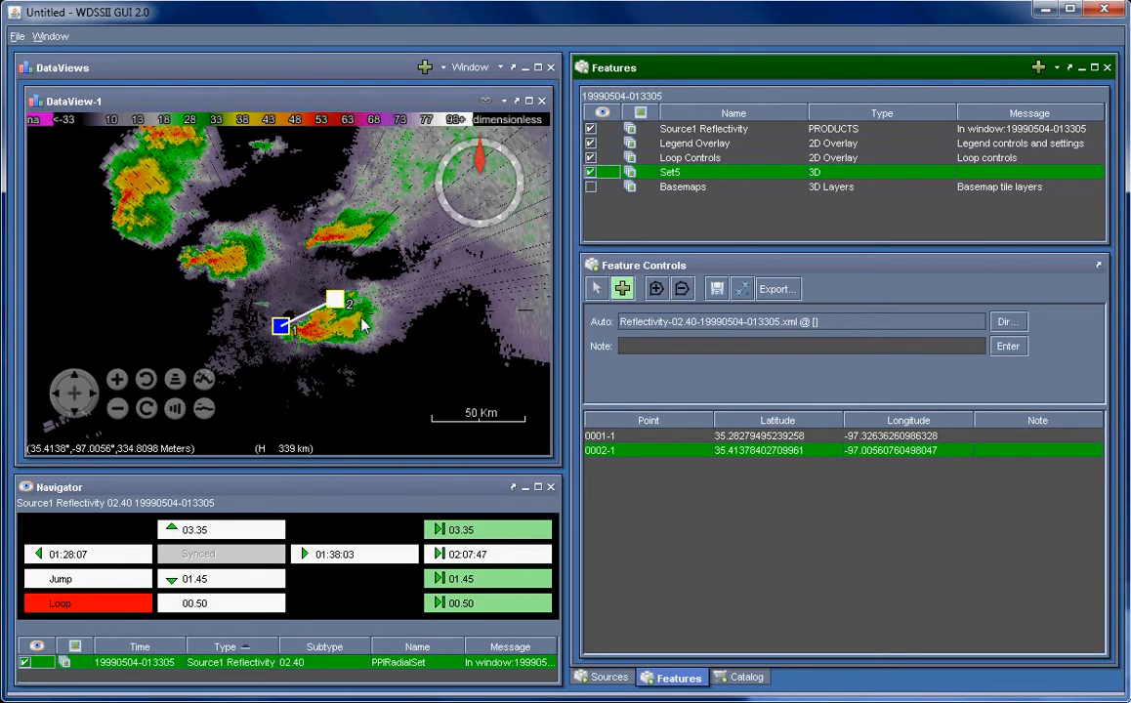
left_click(367, 326)
left_click(319, 345)
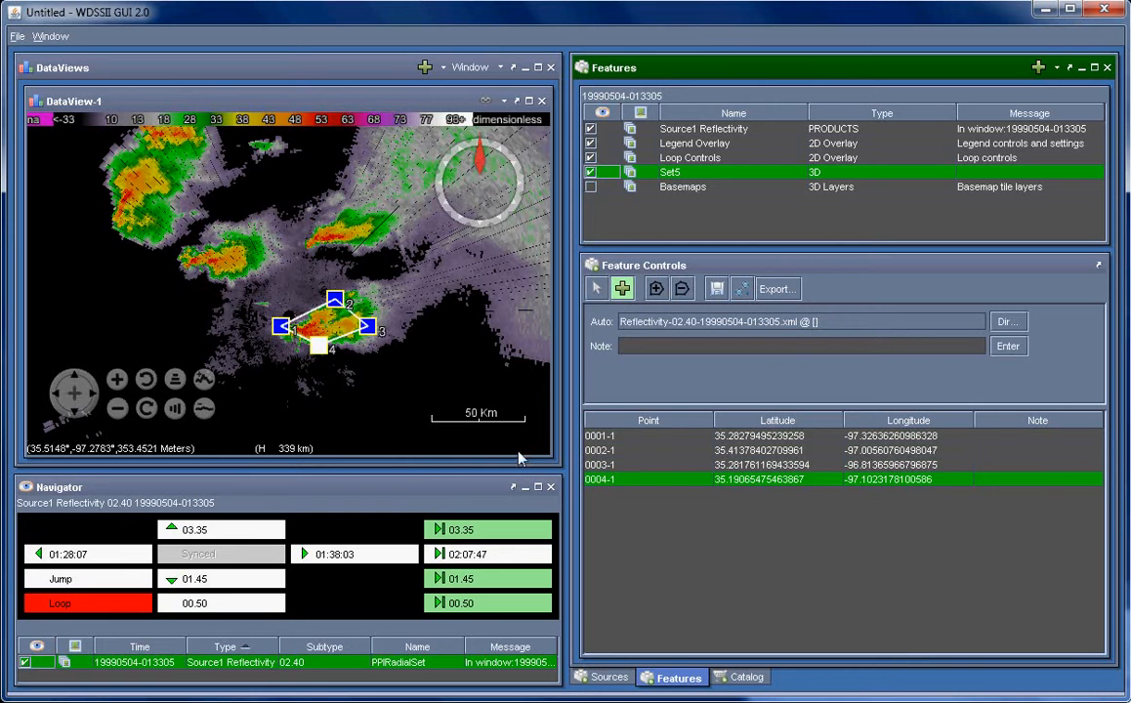
Start a new polygon and place three points around the storm cell north of the first outline
left_click(658, 291)
left_click(305, 247)
left_click(372, 244)
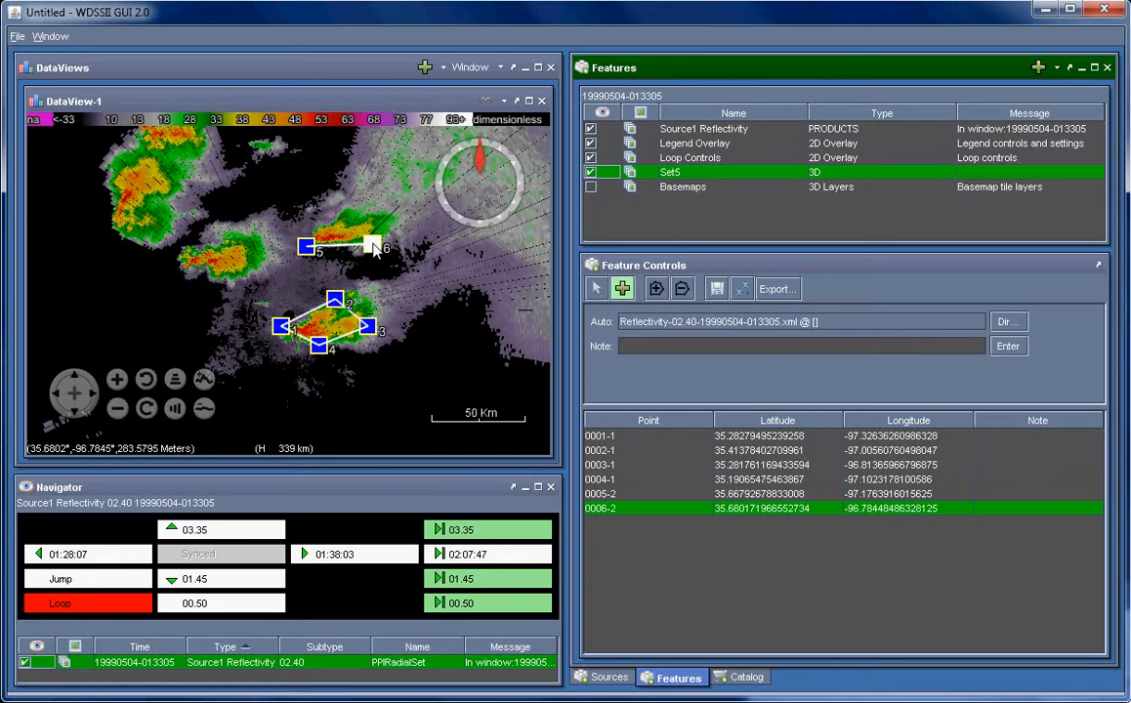
left_click(349, 208)
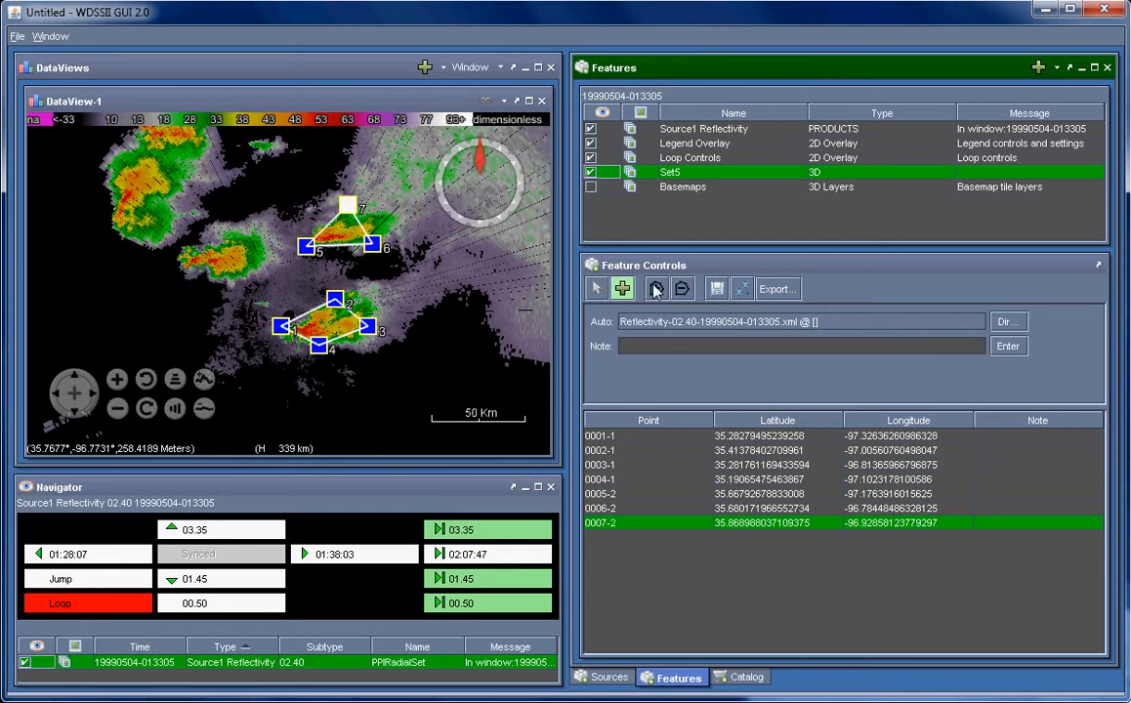
Outline the small storm cell west of the triangle with a separate four-point polygon
left_click(184, 252)
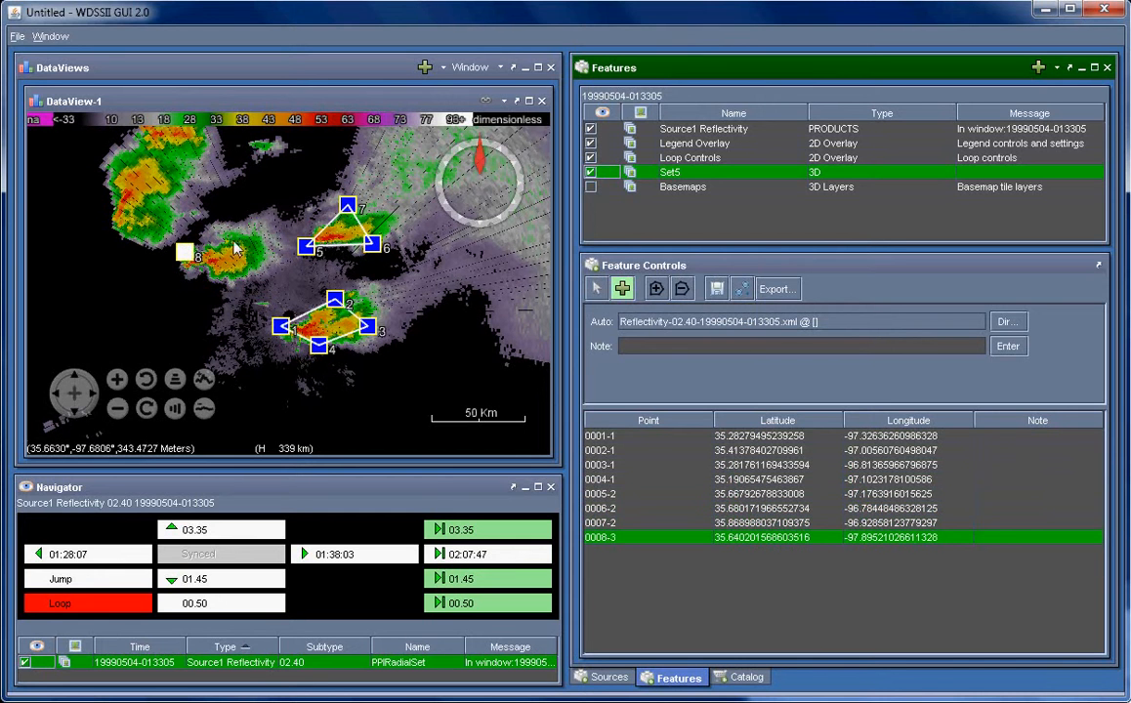
left_click(240, 240)
left_click(248, 270)
left_click(196, 269)
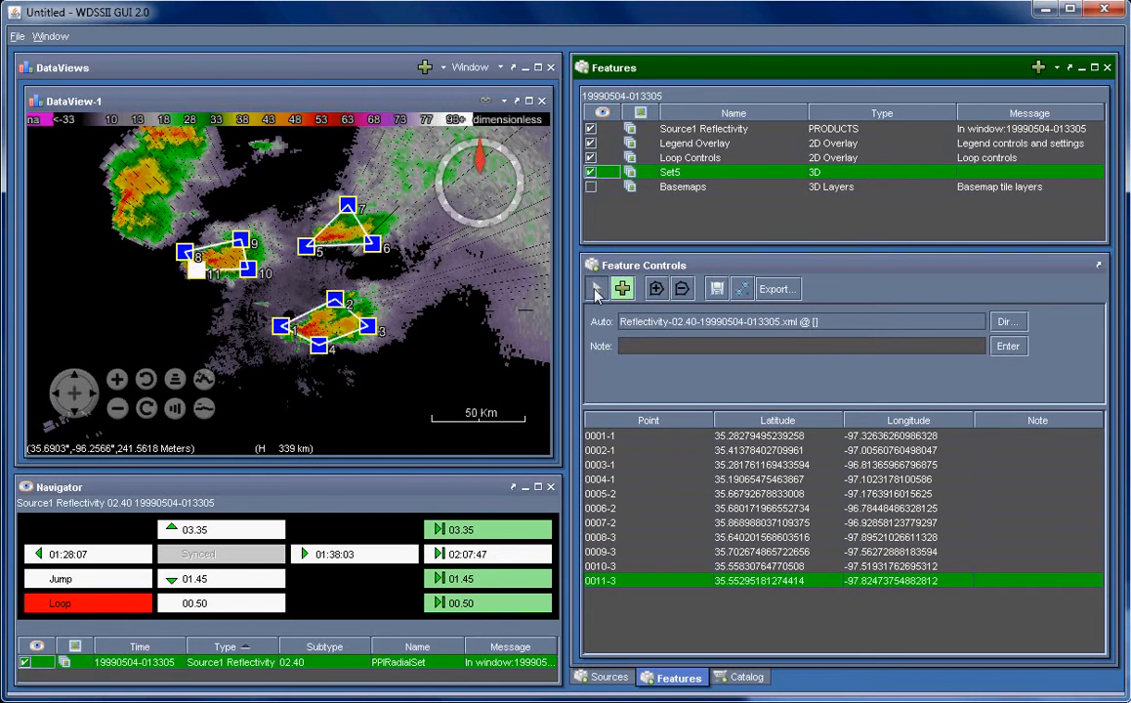
Switch to selection mode, select point 6 of the triangle, and delete the polygon it belongs to
left_click(595, 290)
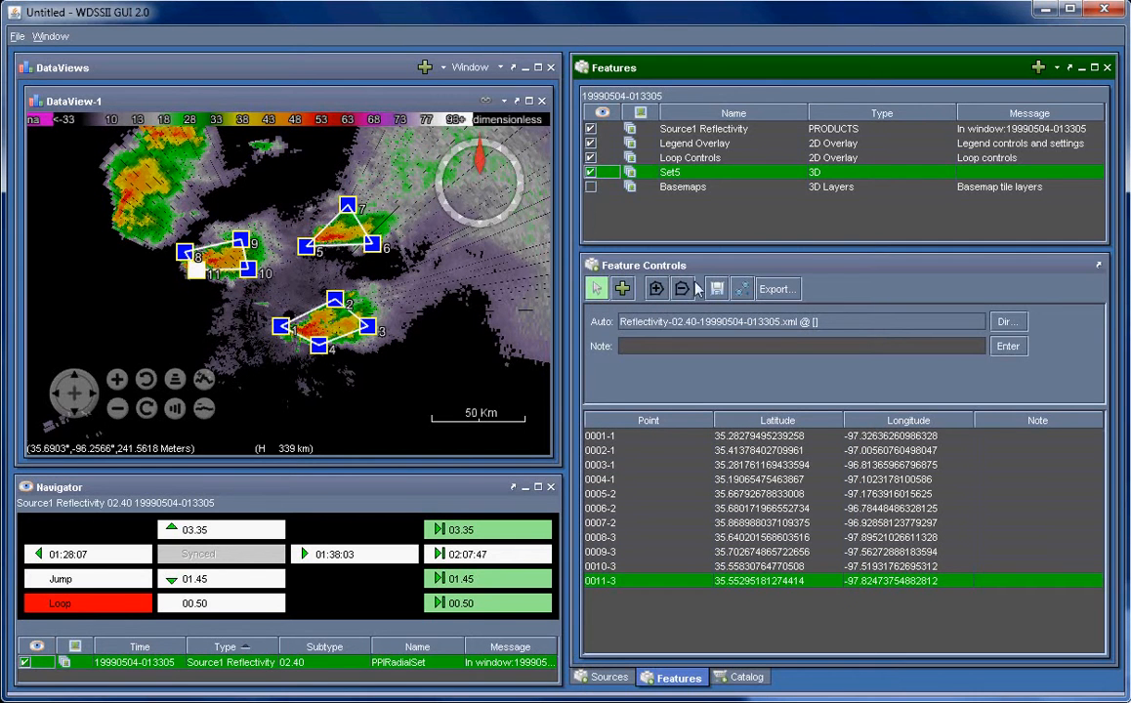
left_click(373, 247)
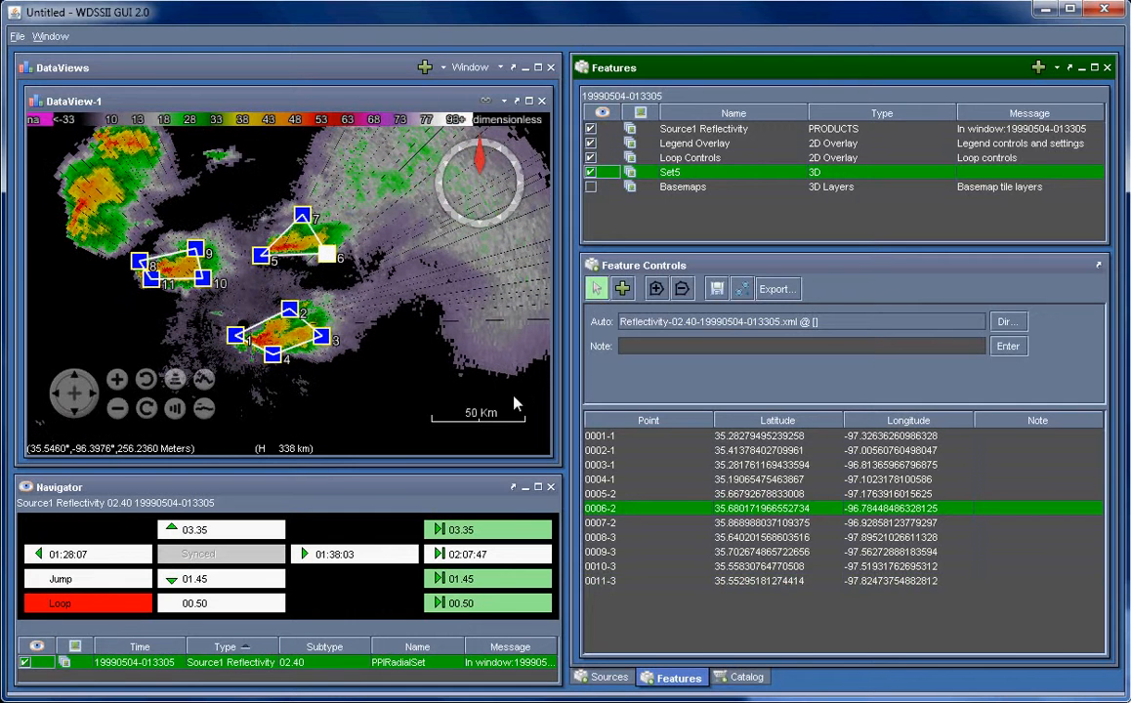
left_click(629, 508)
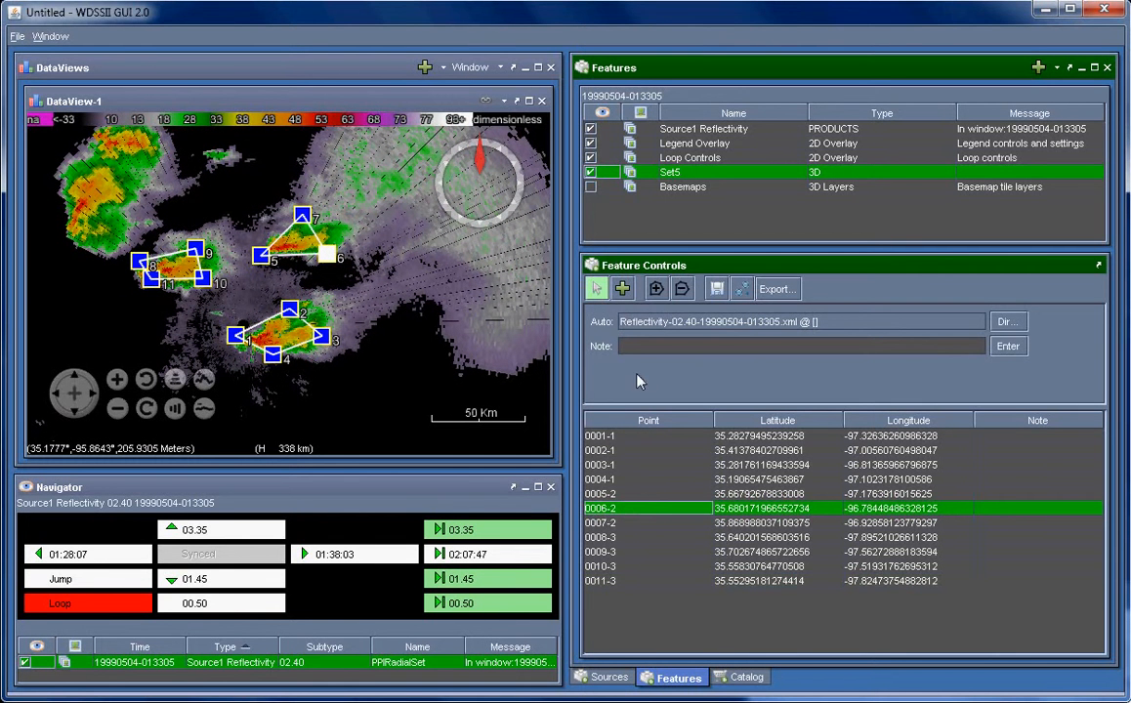
left_click(682, 290)
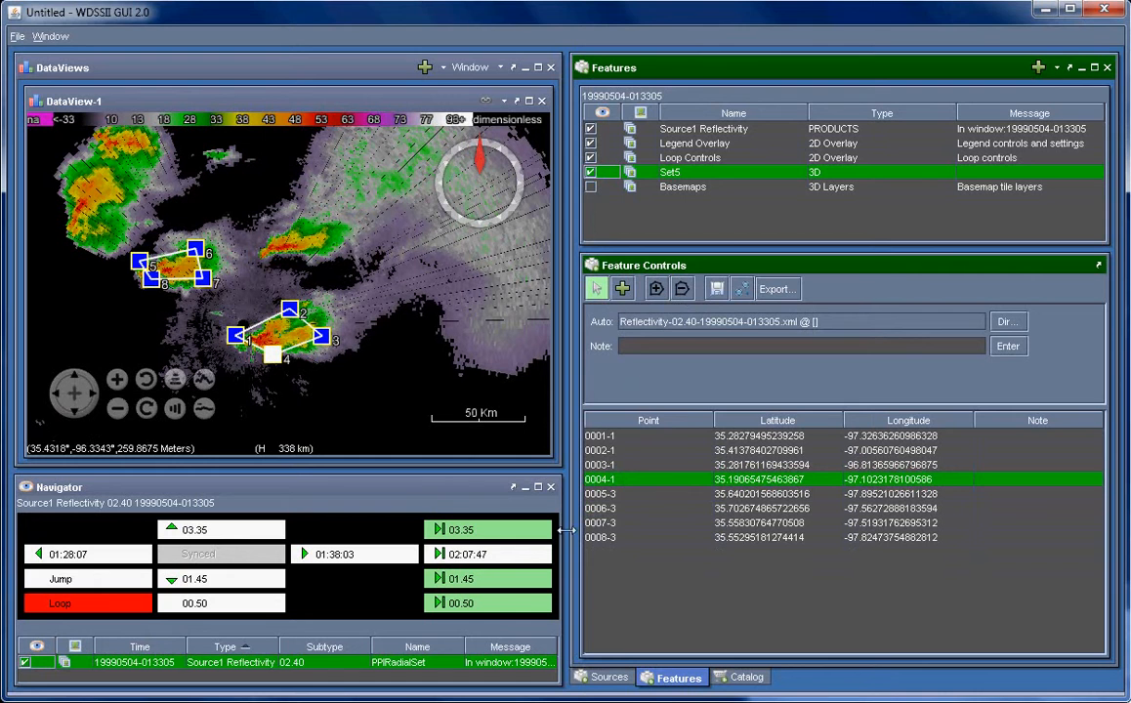
Add a fifth point to the western polygon and reshape it by moving points 9 and 8 outward to the southwest
left_click_drag(603, 445, 613, 530)
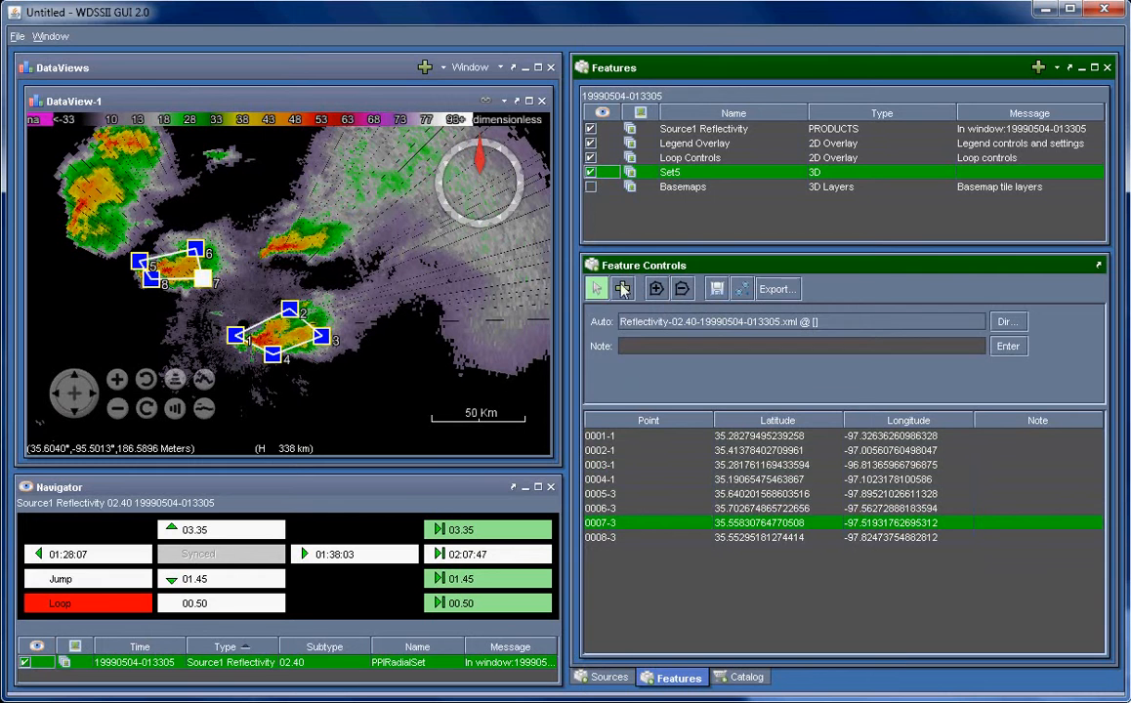
left_click(622, 289)
left_click(231, 253)
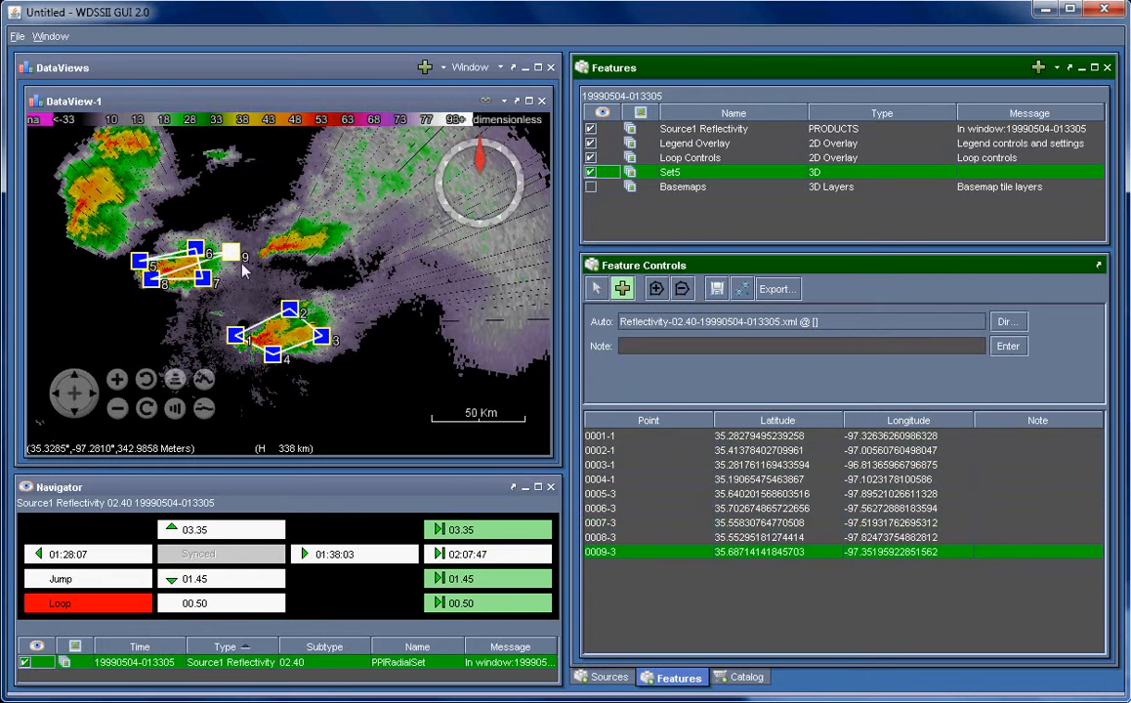
left_click_drag(231, 252, 156, 298)
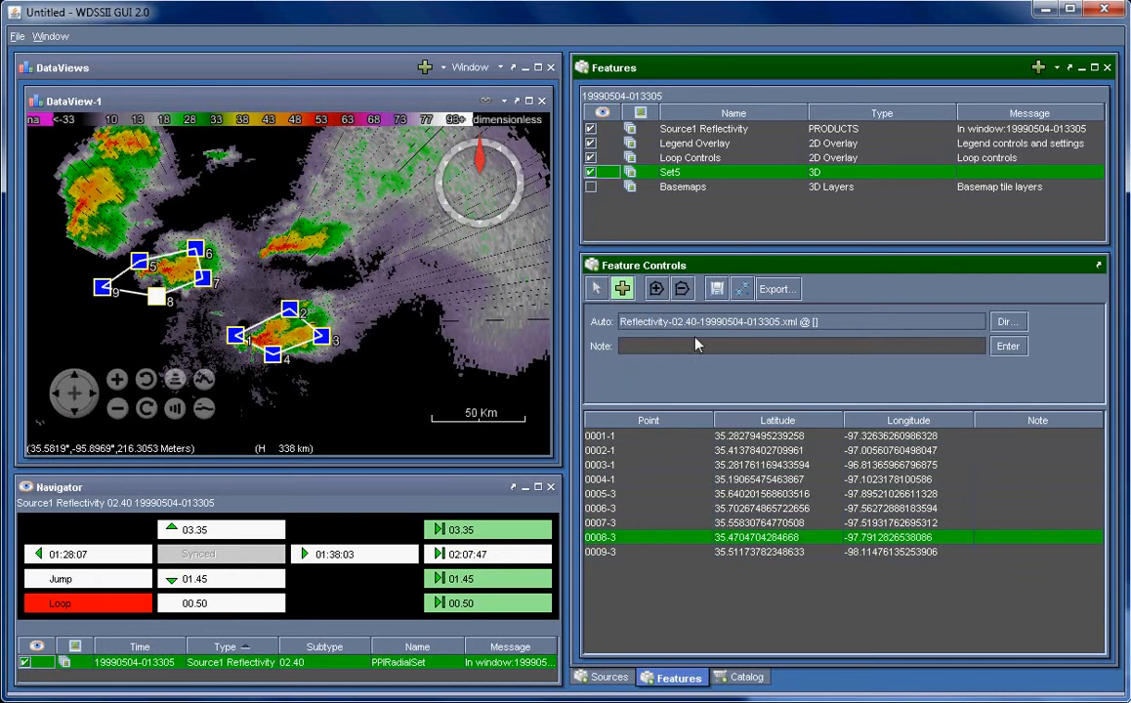
Give point 1 the note "hello" and move the point slightly northwest
left_click(654, 439)
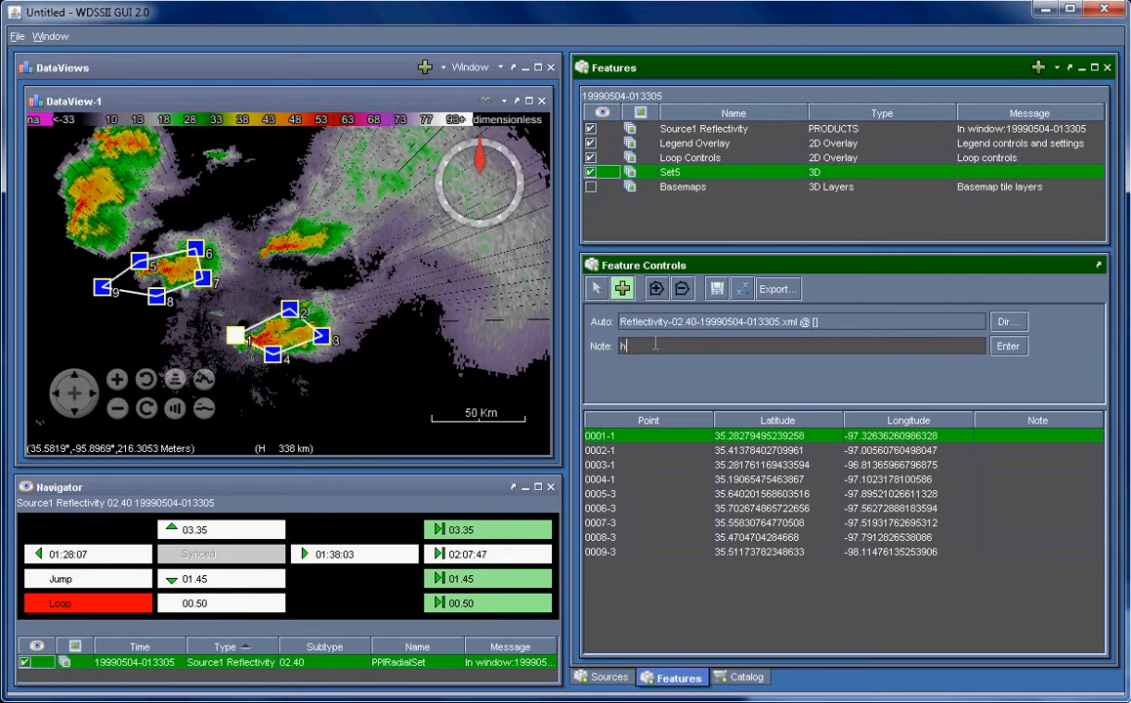
key("Return")
left_click_drag(235, 336, 229, 323)
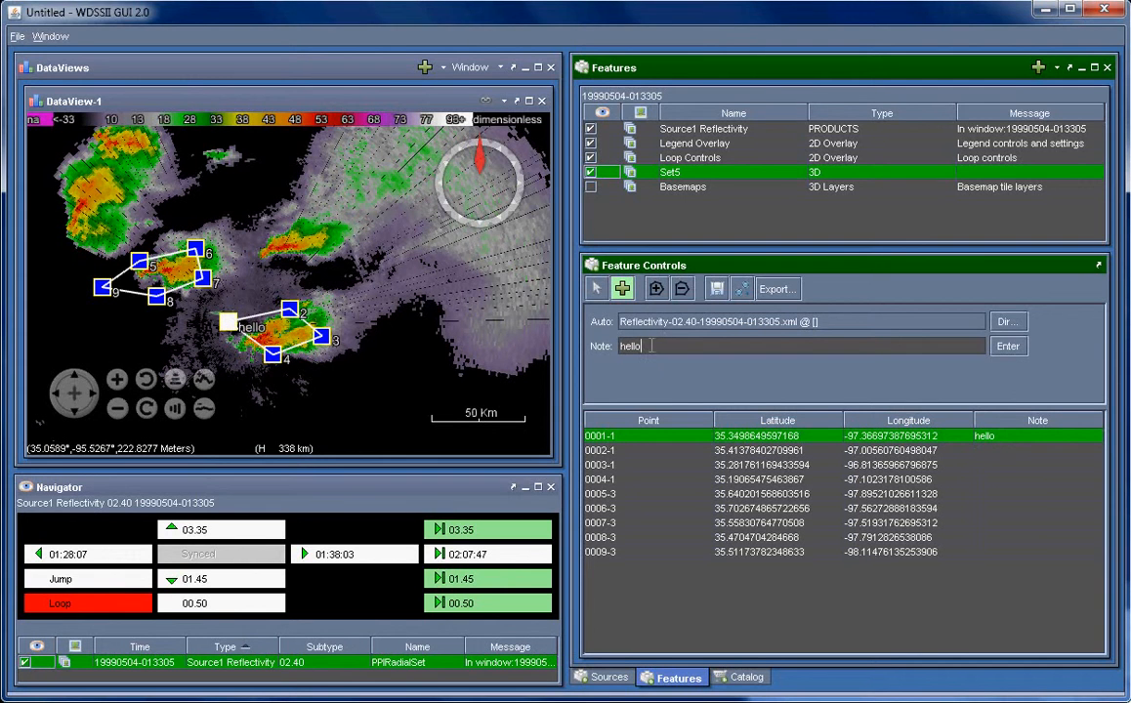
Change the note of point 1 to "Supercell1"
left_click_drag(651, 345, 614, 348)
key("Return")
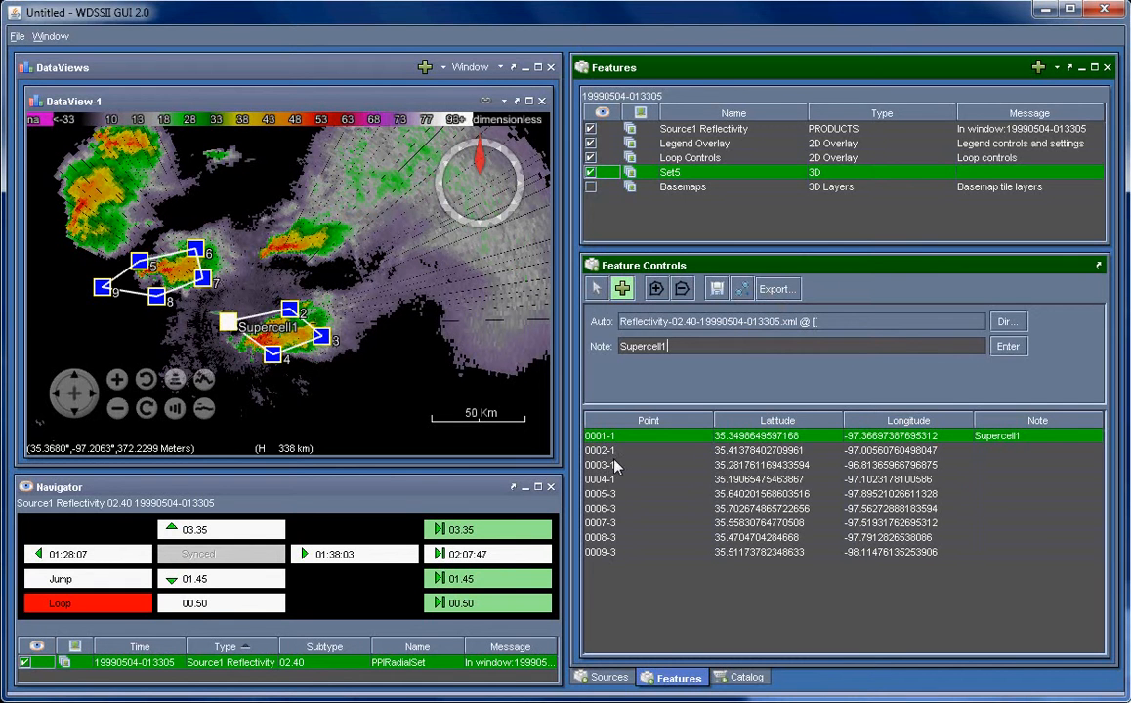
Select the western polygon's points one after another in the table to locate them on the map
left_click_drag(615, 466, 615, 506)
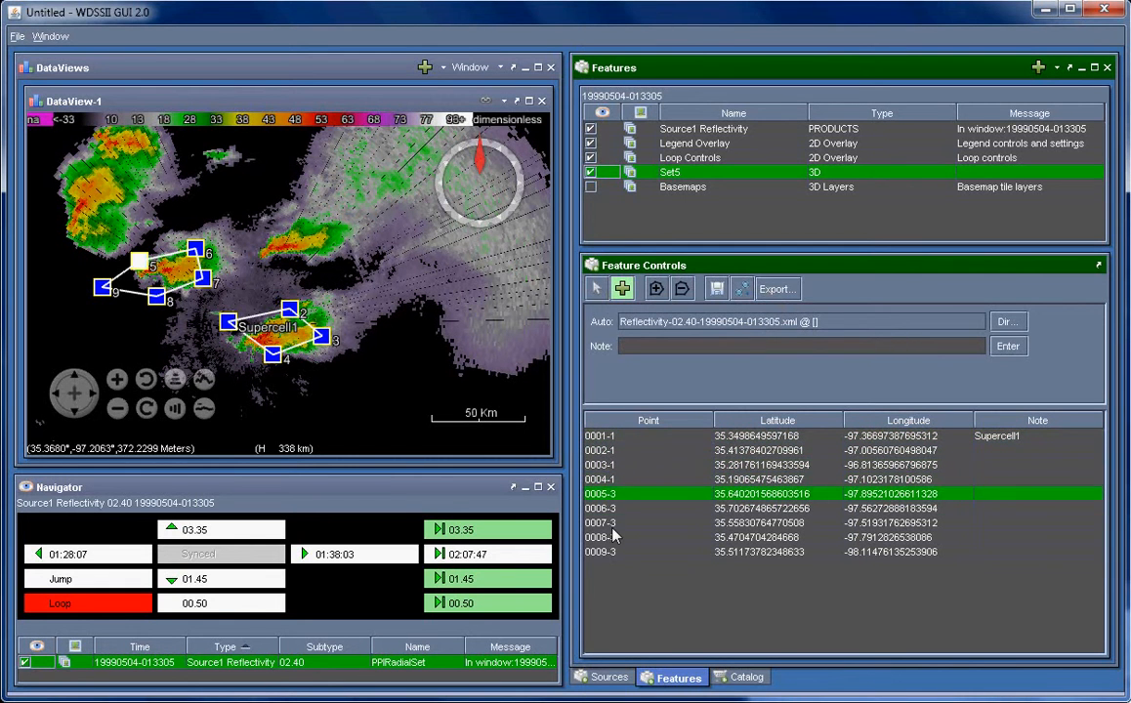
left_click(613, 527)
left_click(608, 496)
left_click(622, 509)
left_click(623, 525)
left_click(617, 552)
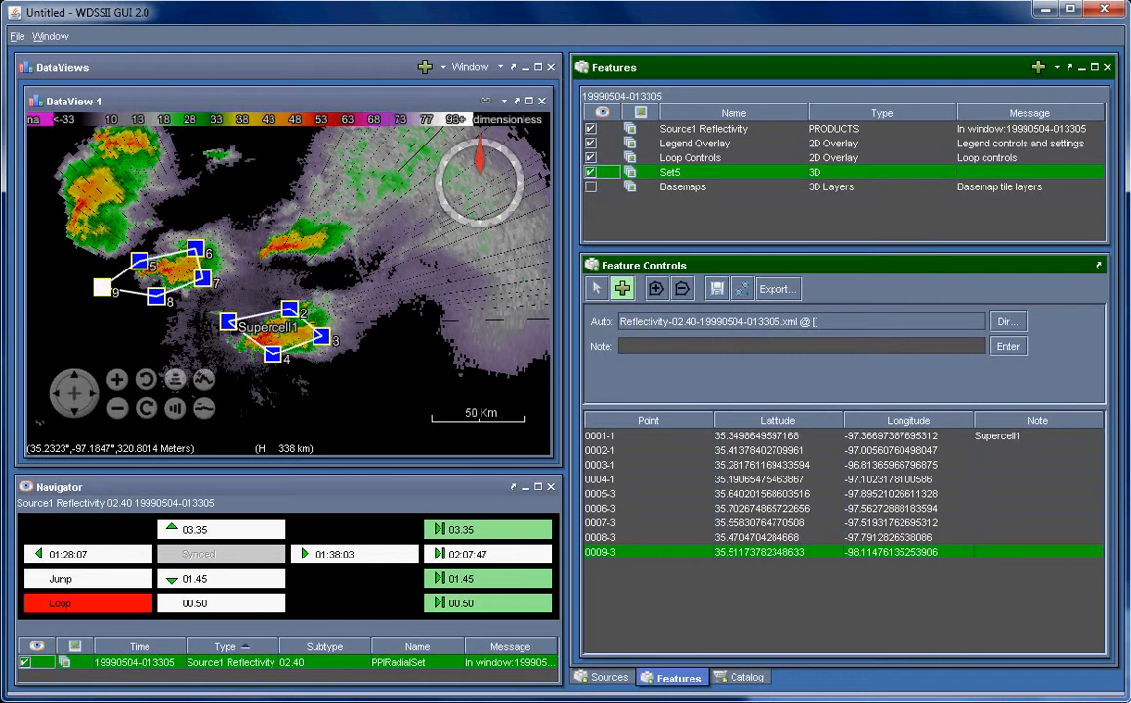
Switch to Windows Explorer, inspect Reflectivity-02.40-19990504-013305.xml in the MyXML folder, and return to the WDSSII GUI
key("alt+Tab")
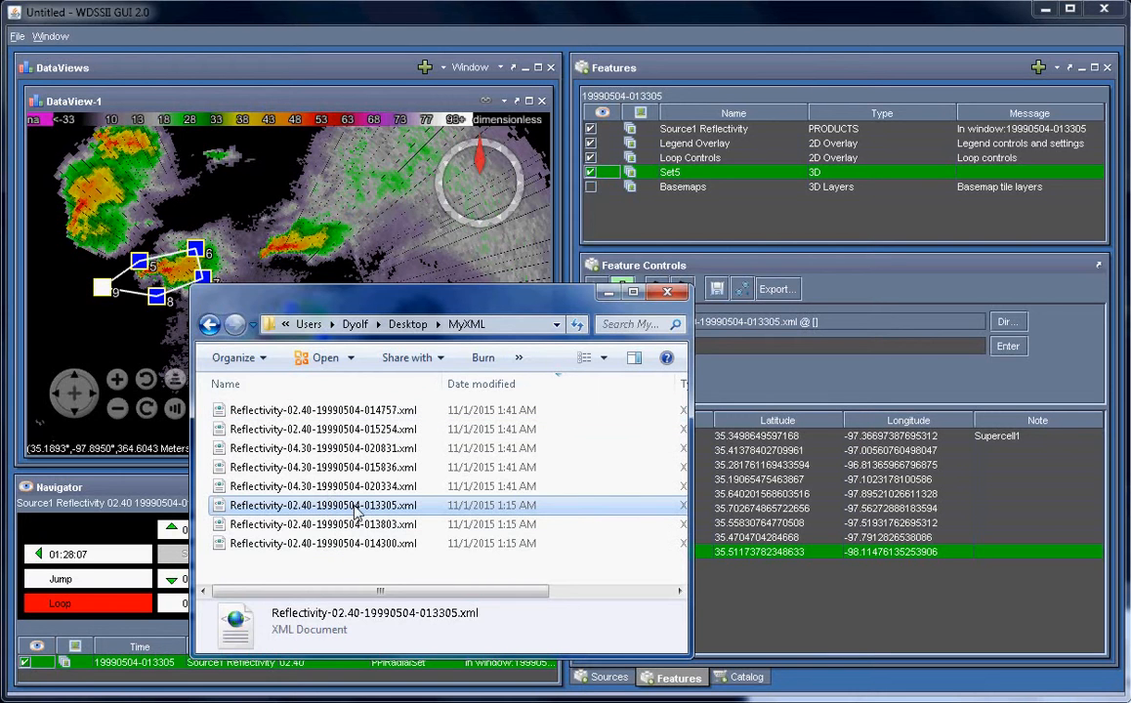
left_click(387, 505)
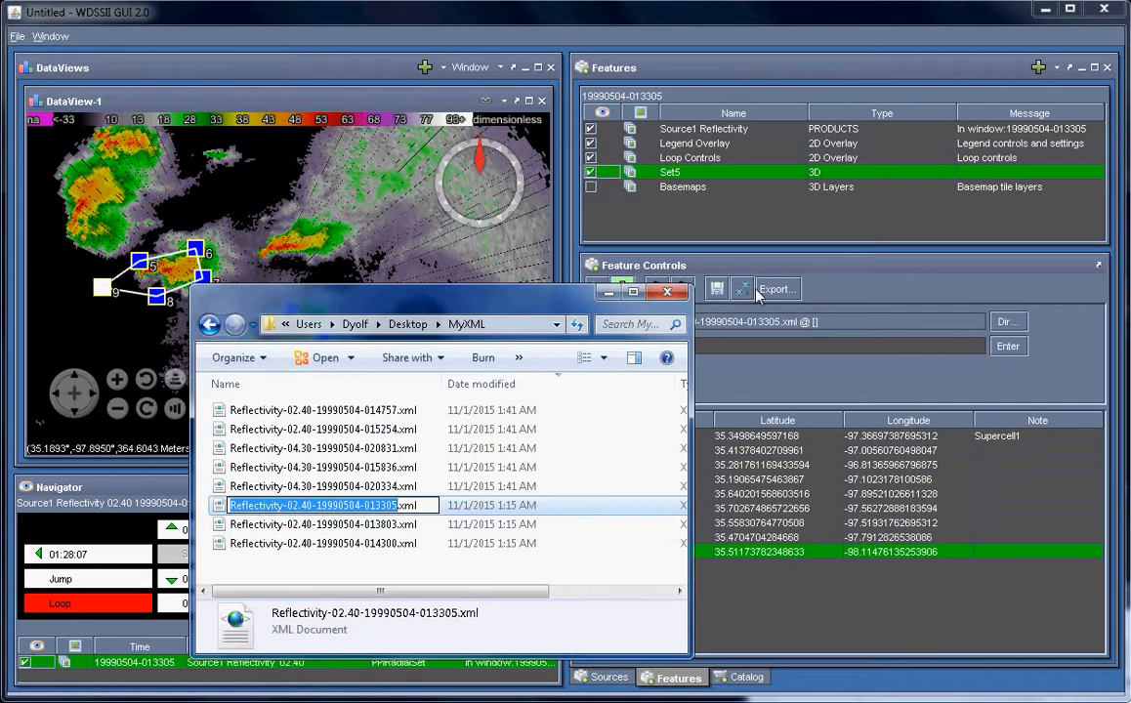
left_click(864, 288)
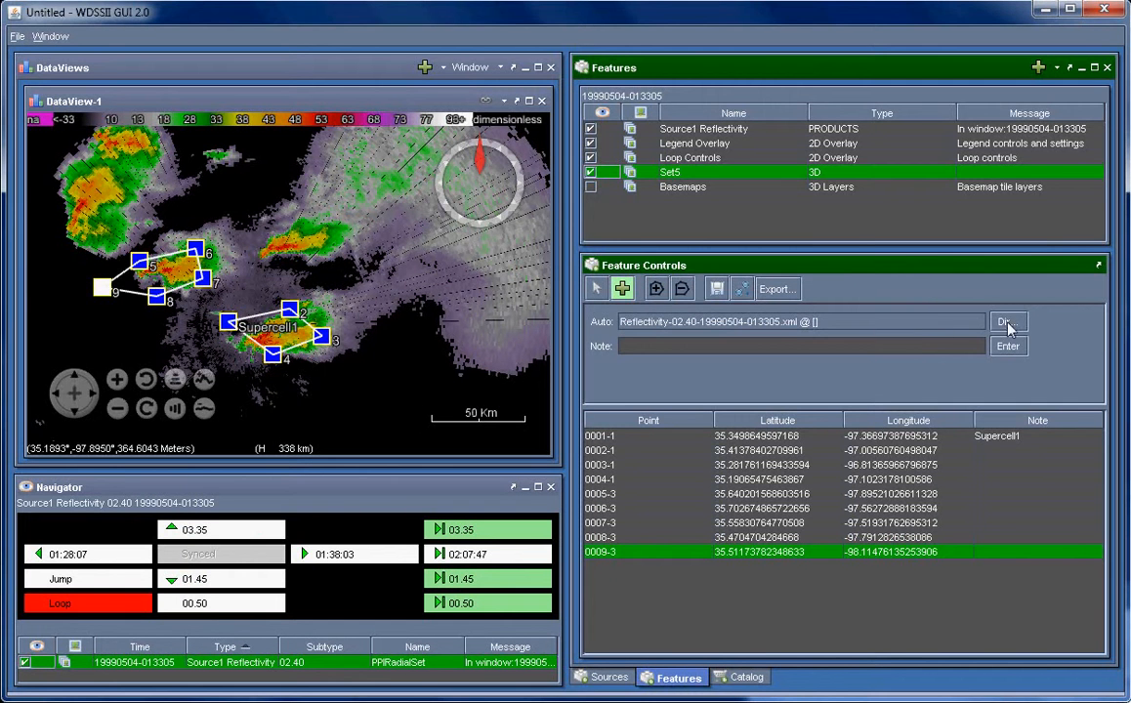
Set the directory for automatically saving and reading XML files to the MyXML folder on the Desktop
left_click(1007, 324)
left_click(973, 353)
left_click(973, 353)
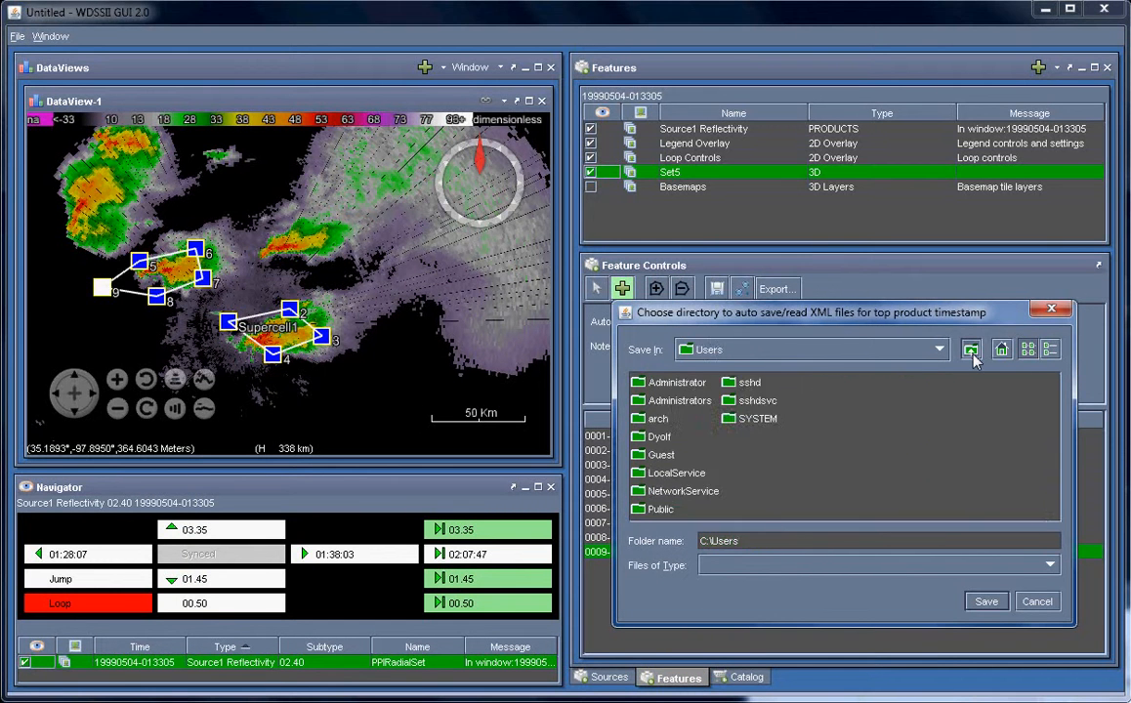
left_click(971, 350)
left_click(971, 350)
left_click(971, 350)
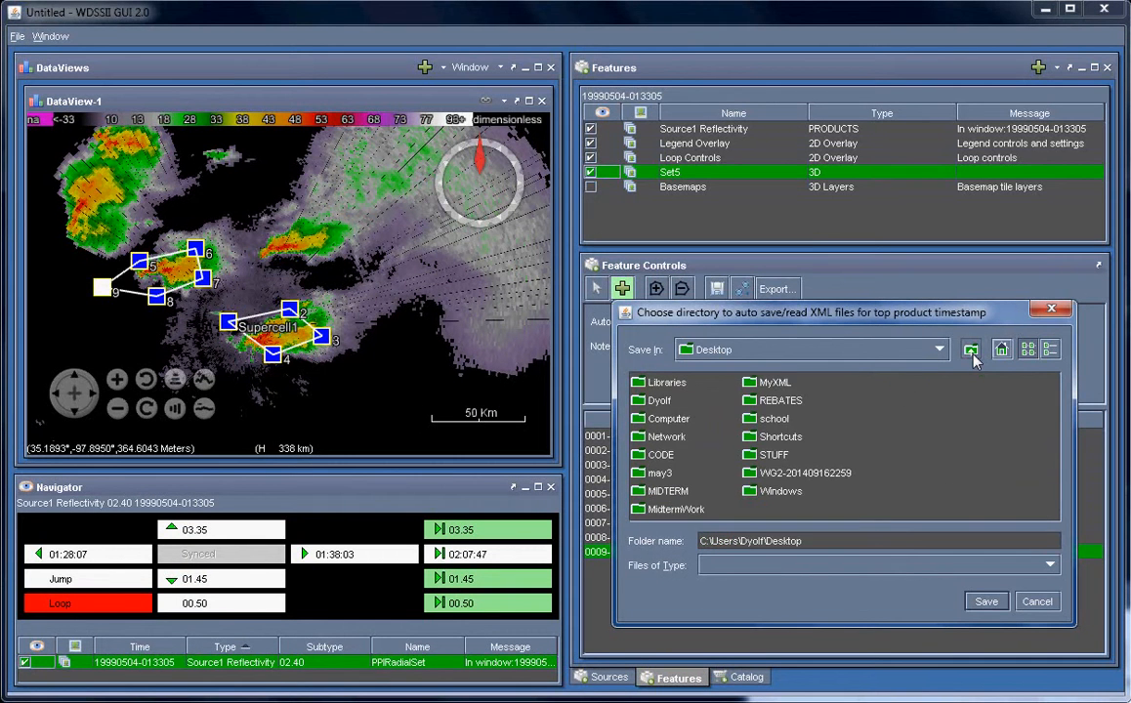
left_click(771, 382)
left_click(986, 603)
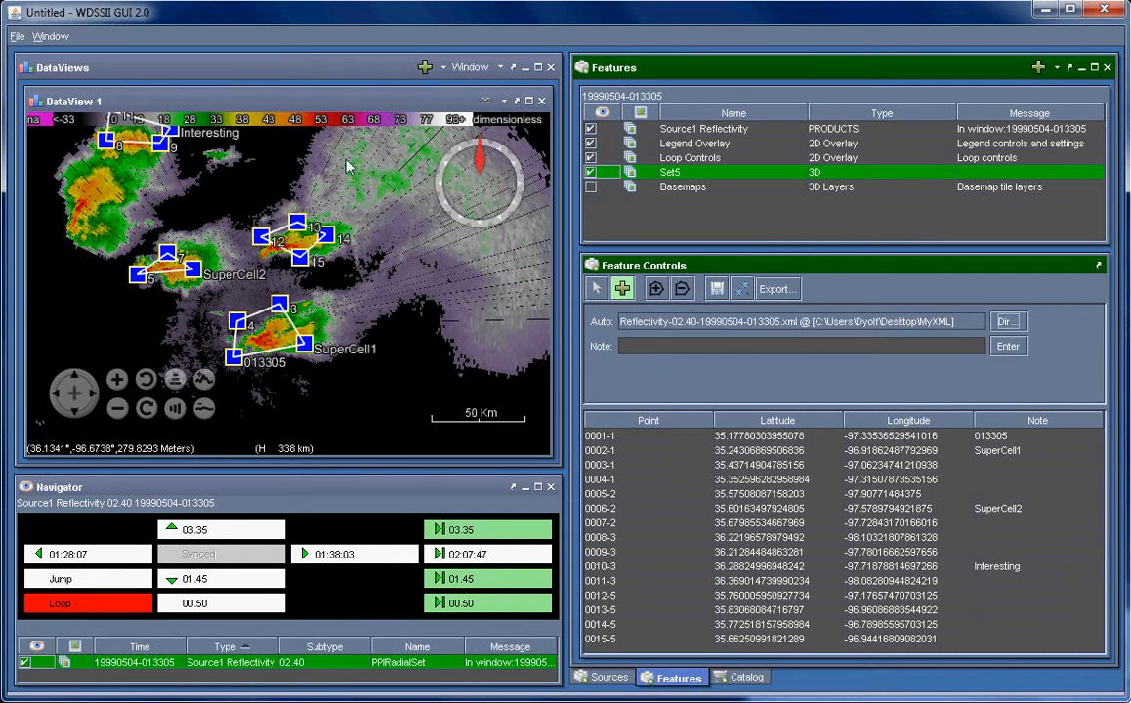
Add a point to the polygon labelled Interesting and move it to the western side of the northwestern storm
left_click(377, 239)
left_click_drag(380, 245, 95, 143)
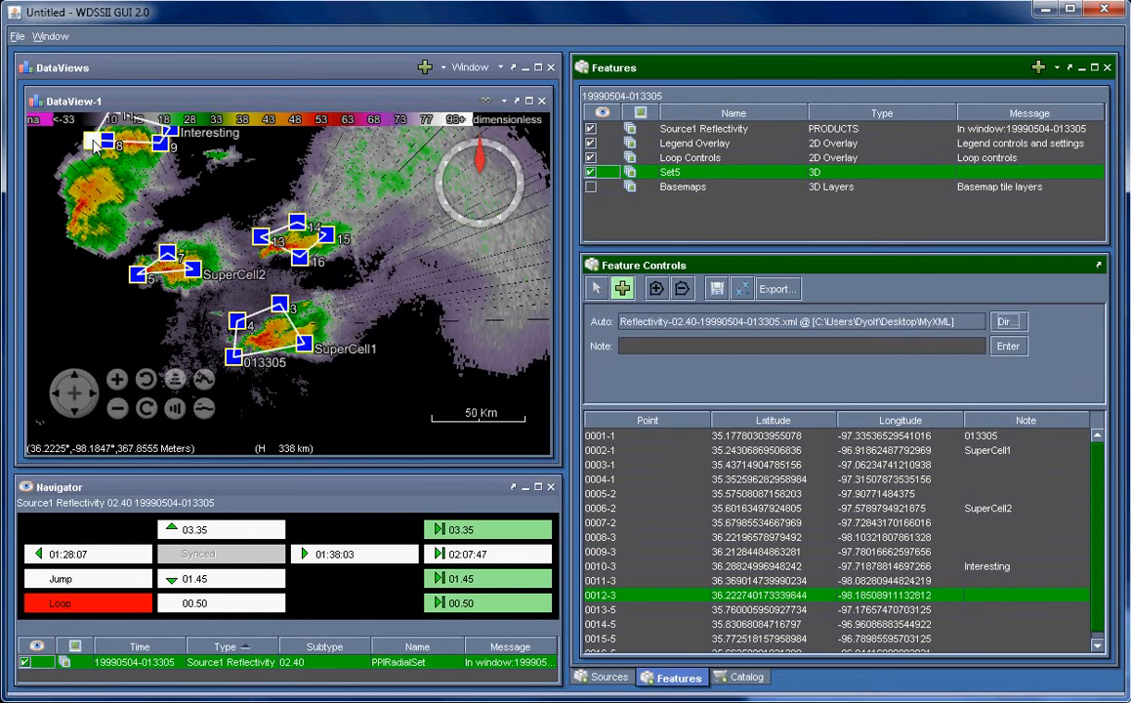
Leave point-adding mode, pan the map southeast, then switch to Windows Explorer and move its MyXML window clear of the map
left_click(597, 290)
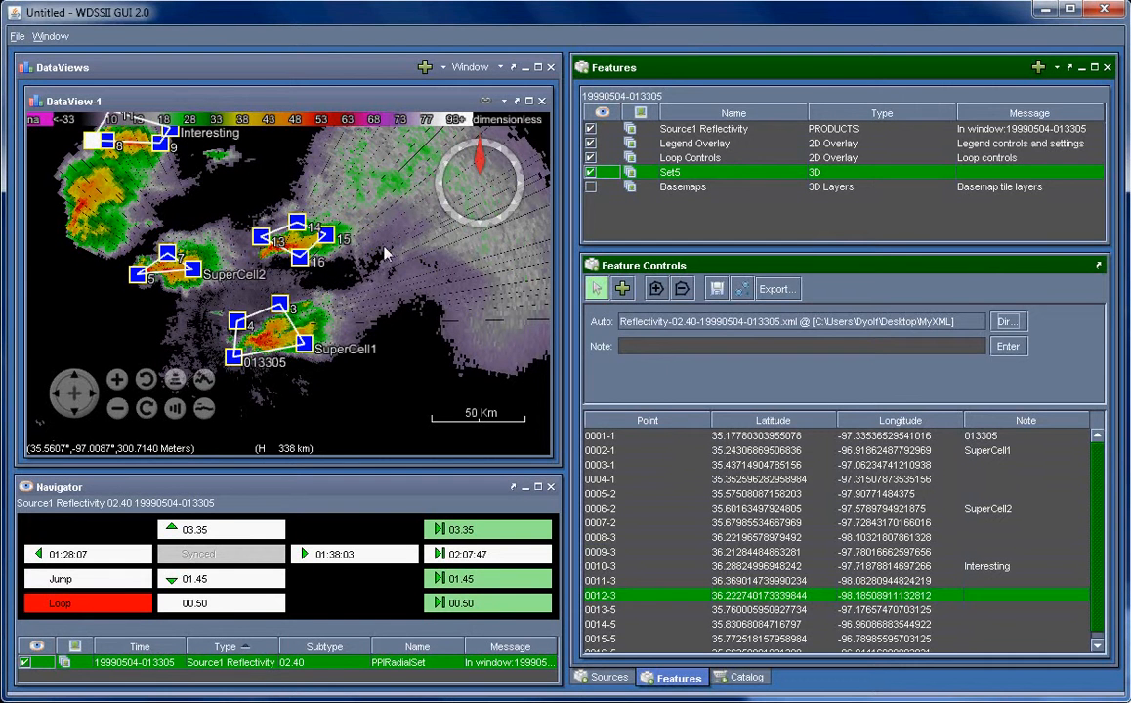
left_click_drag(383, 244, 403, 184)
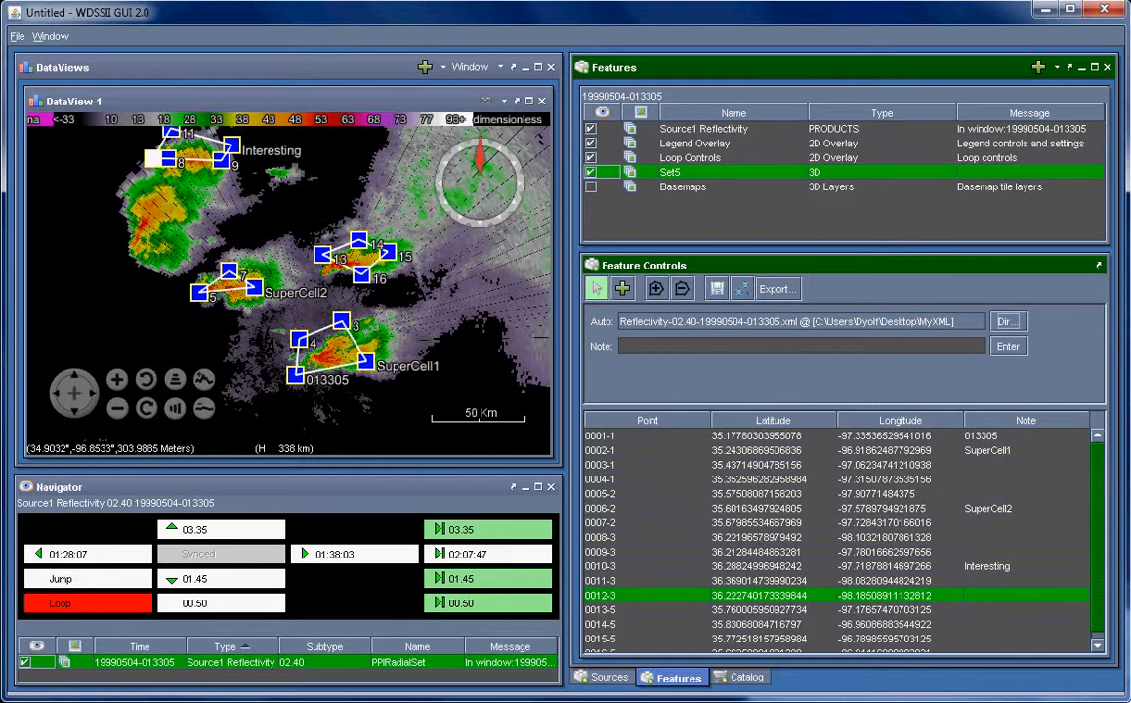
key("alt+Tab")
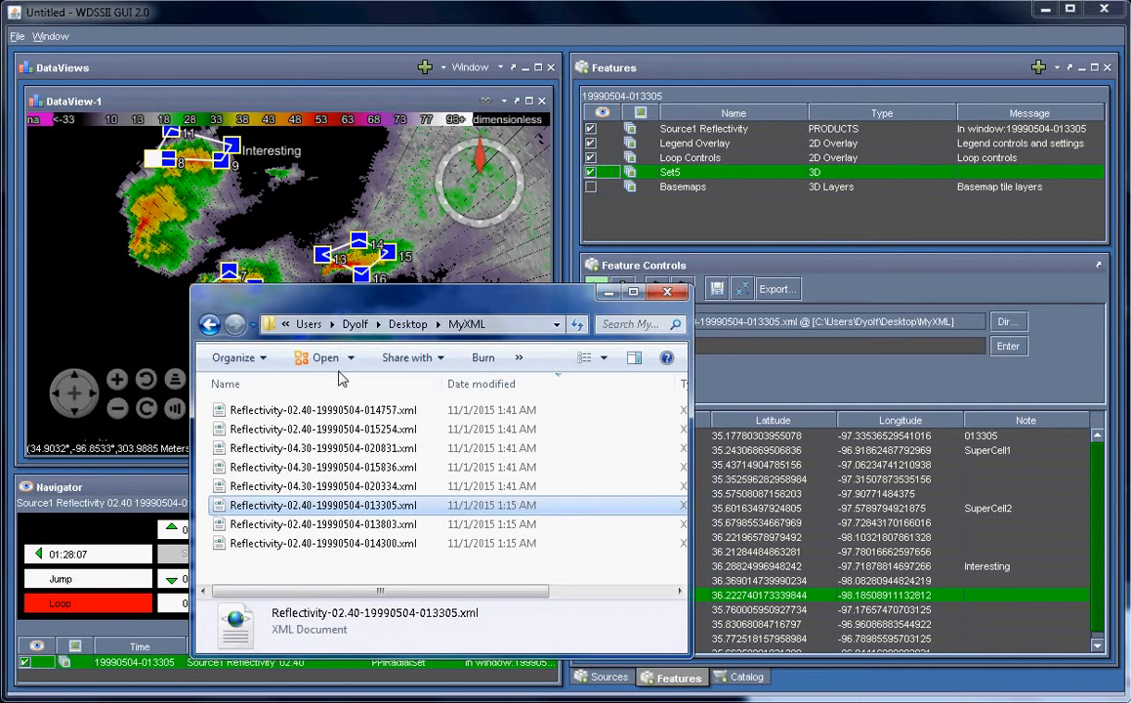
left_click_drag(381, 308, 794, 278)
Return to the WDSSII GUI and step the product forward from 01:33:05 to 01:47:57 and back, examining each timestamp's polygons
left_click(354, 557)
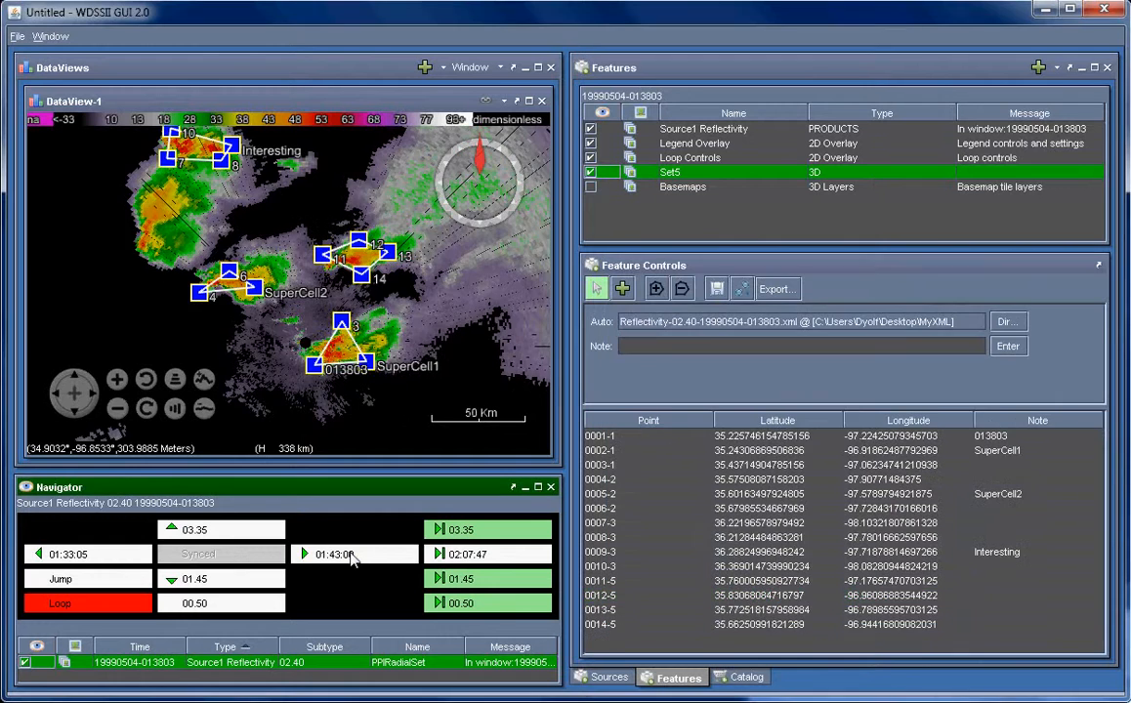
left_click(354, 557)
left_click(353, 556)
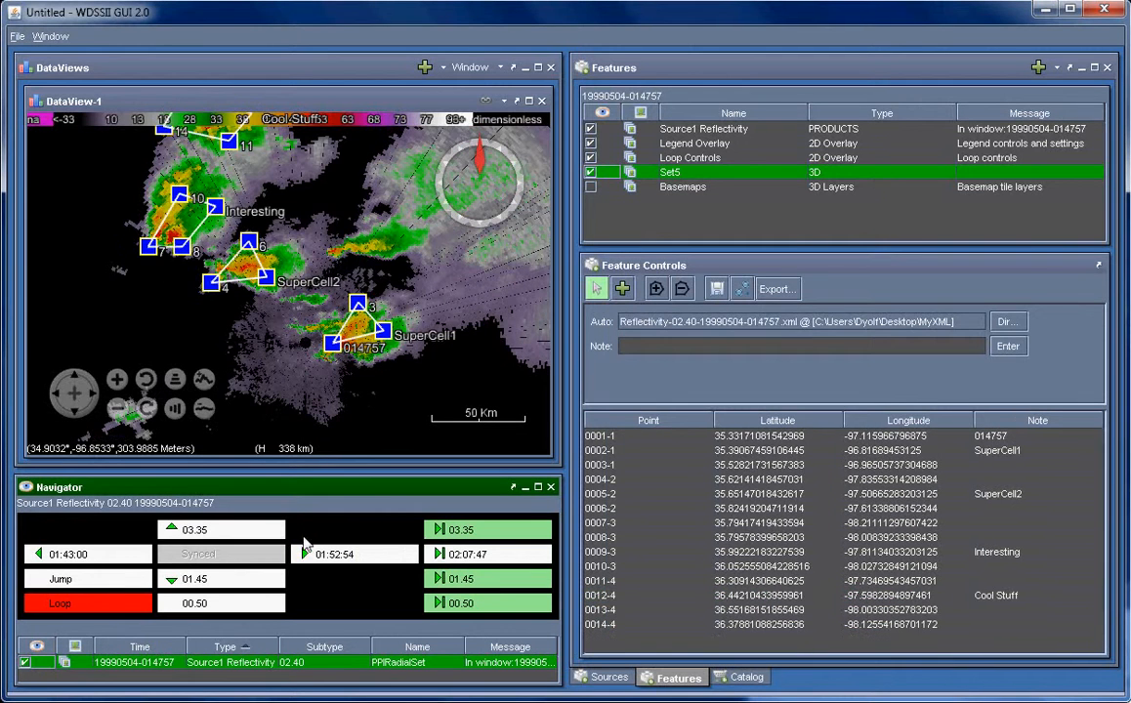
left_click(119, 559)
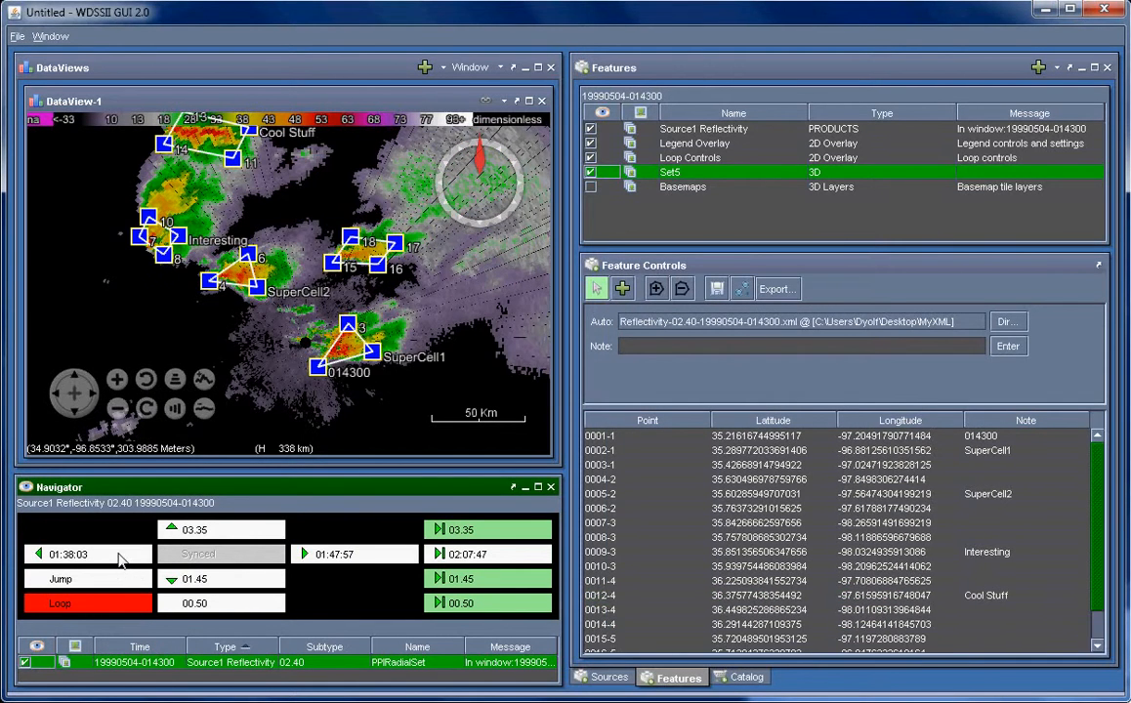
left_click(120, 559)
left_click(120, 559)
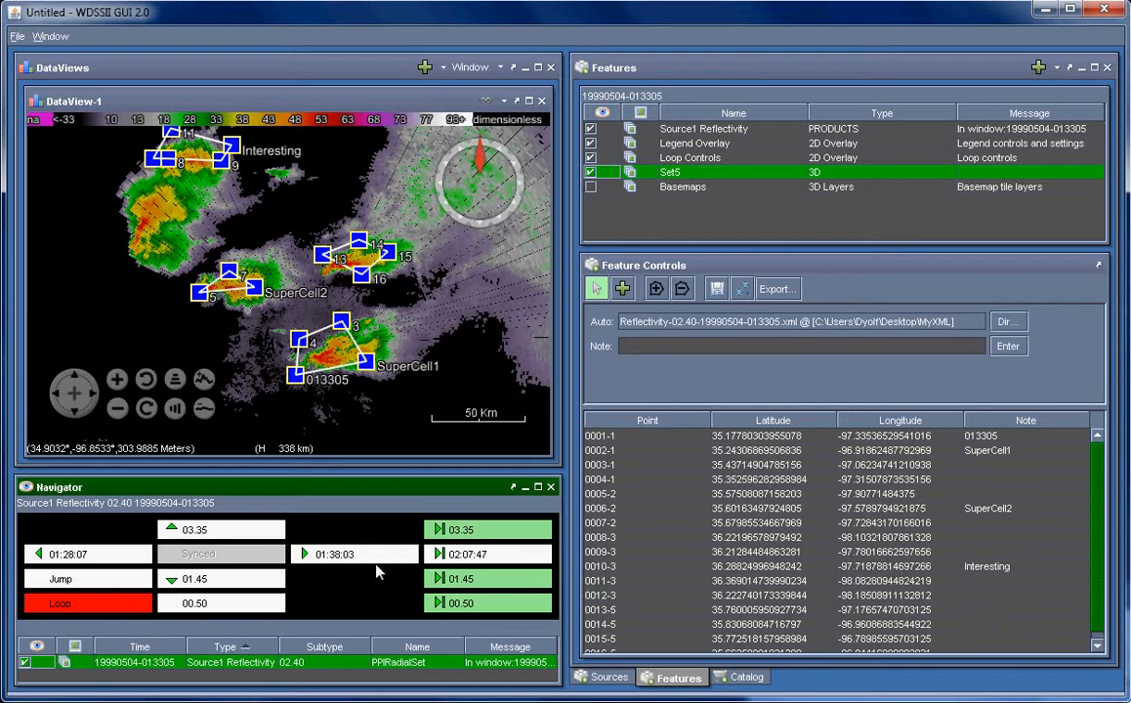
On the 01:38:03 product, move the polygon point labelled 013803 well west of the southern storm and advance to the 01:43:00 product
left_click(374, 559)
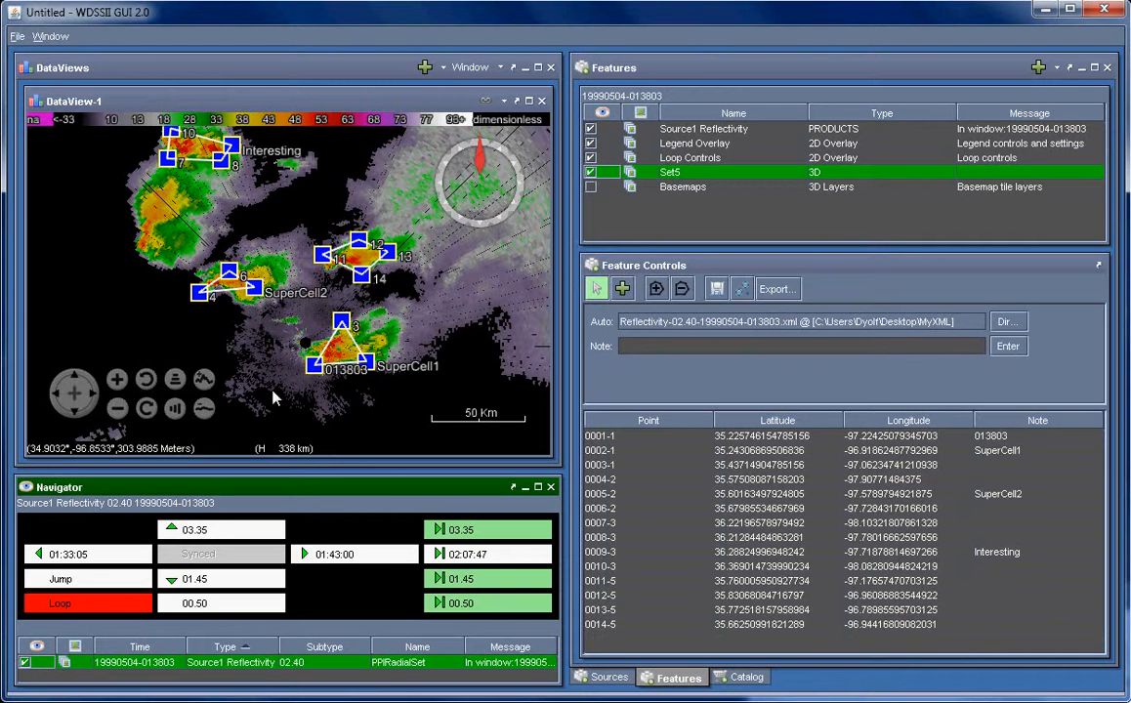
left_click_drag(315, 366, 245, 369)
left_click(335, 563)
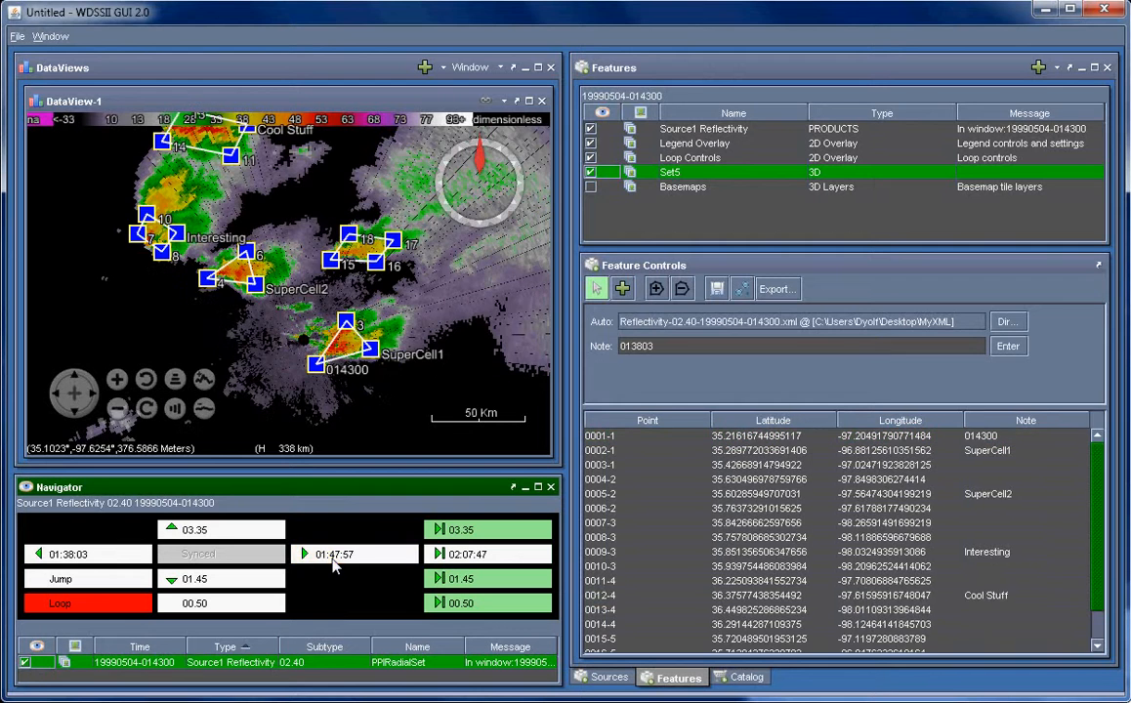
Alternate between the 01:38:03 and 01:43:00 products to check the edited polygon against the other timestamp's polygons
left_click(115, 556)
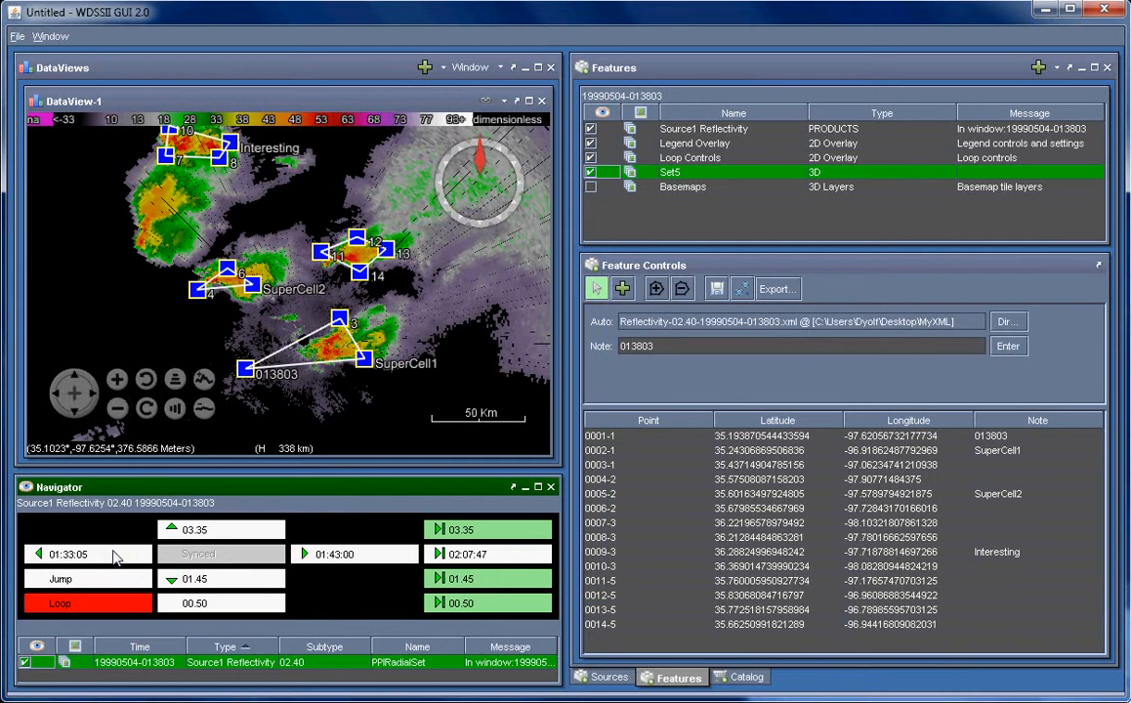
left_click(340, 559)
left_click(339, 559)
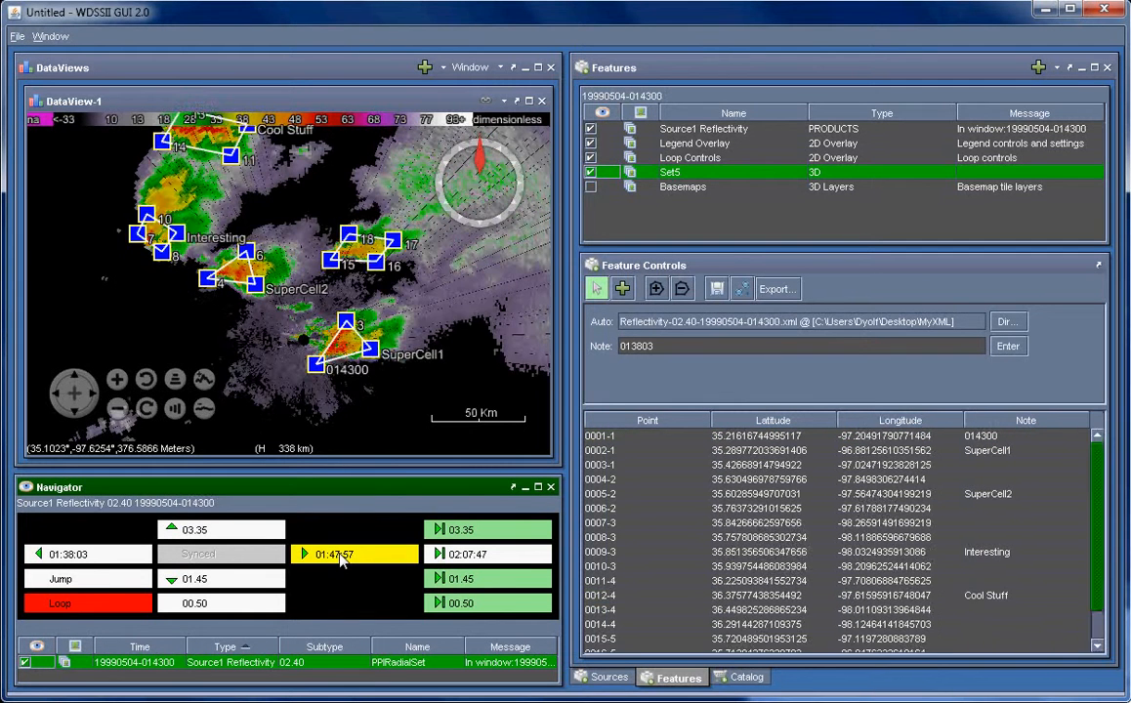
left_click(119, 557)
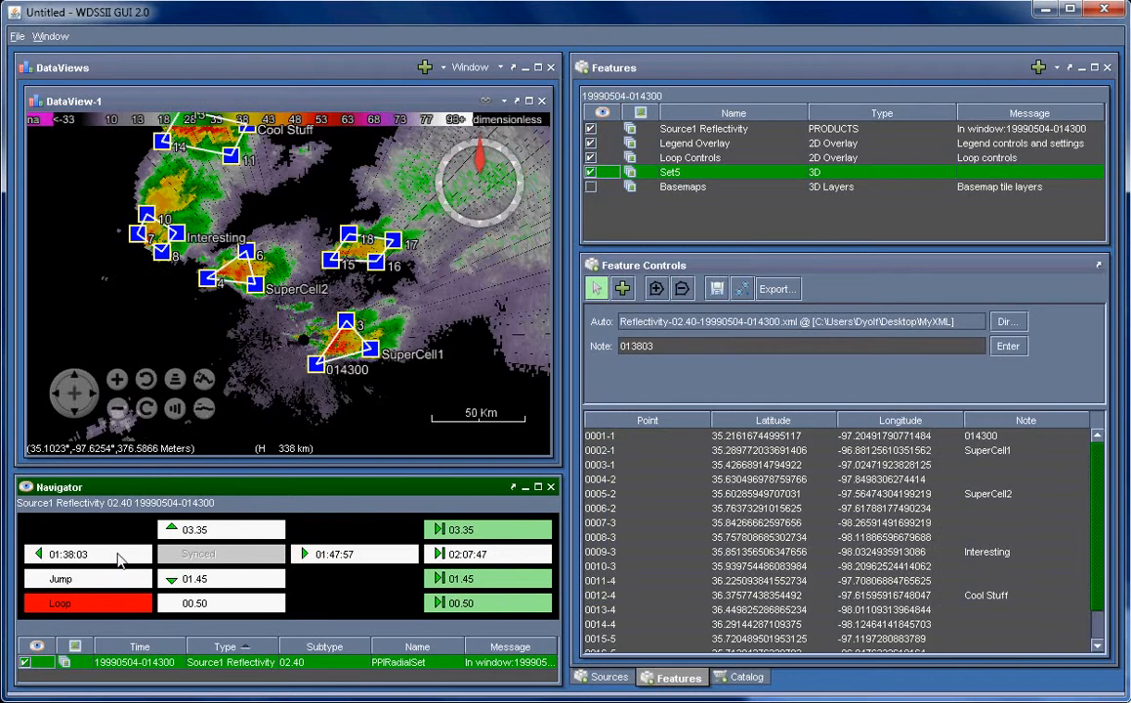
left_click(119, 559)
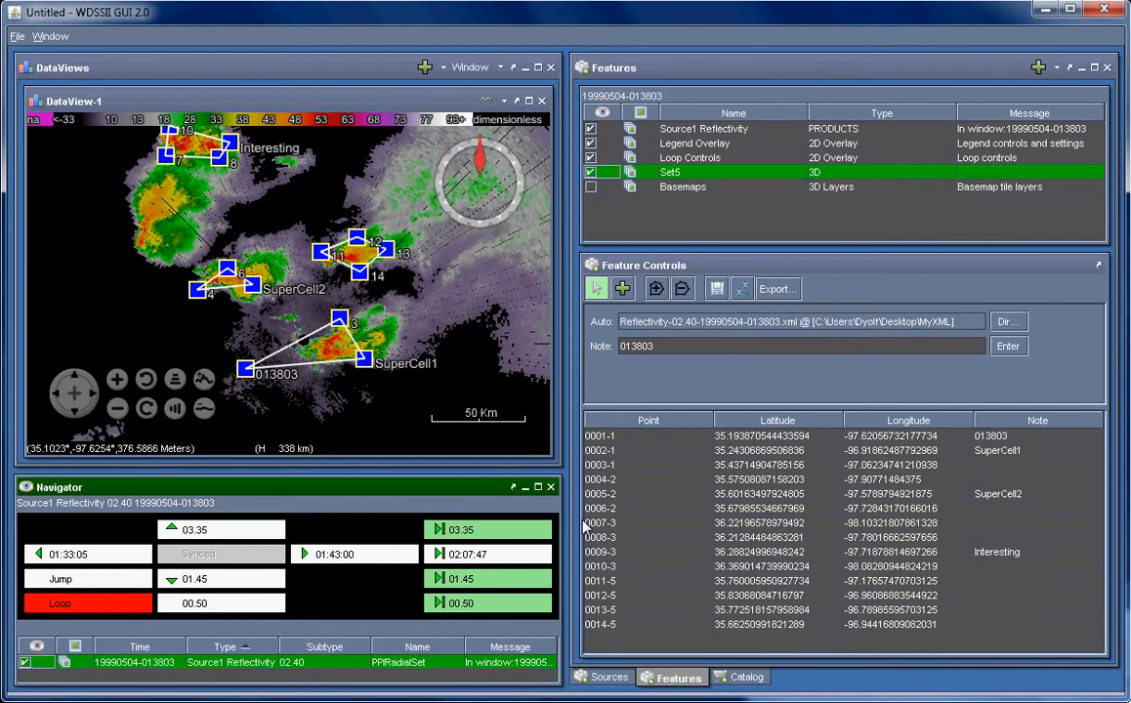
Jump to the latest product, 02:07:47, and switch to Windows Explorer to inspect Reflectivity-02.40-19990504-014757.xml in the MyXML folder
left_click(506, 557)
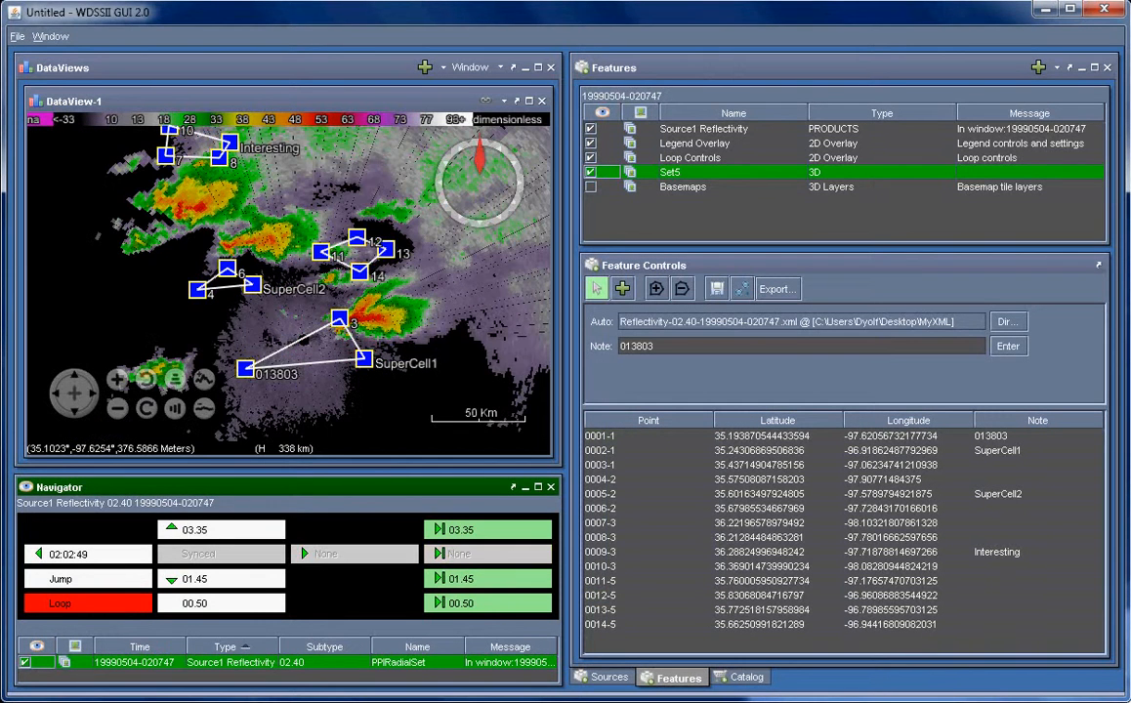
key("alt+Tab")
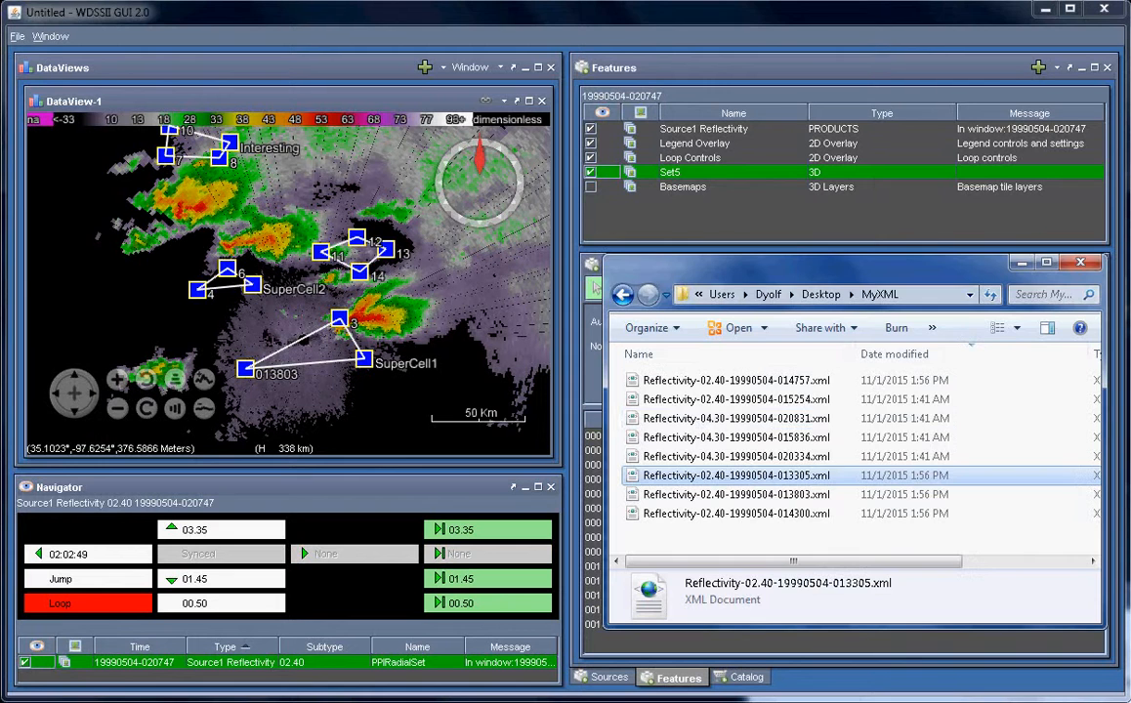
left_click(803, 384)
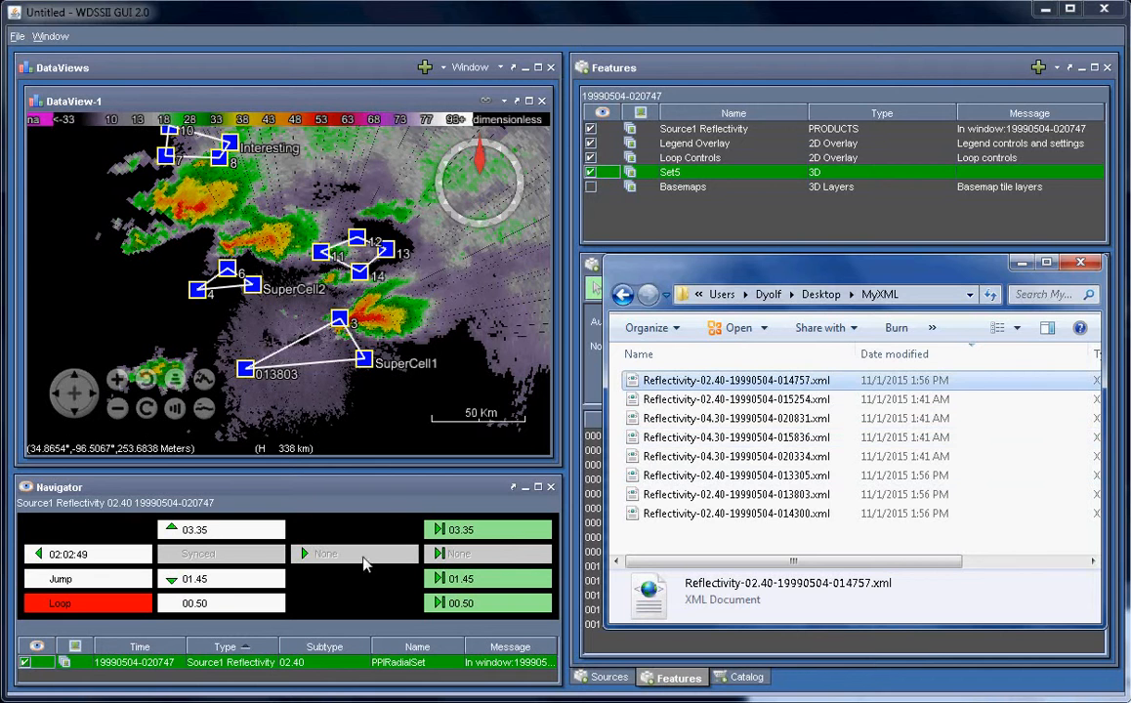
Return to the WDSSII GUI and change the elevation to 03.35 and down to 01.45 to examine their polygons
left_click(214, 532)
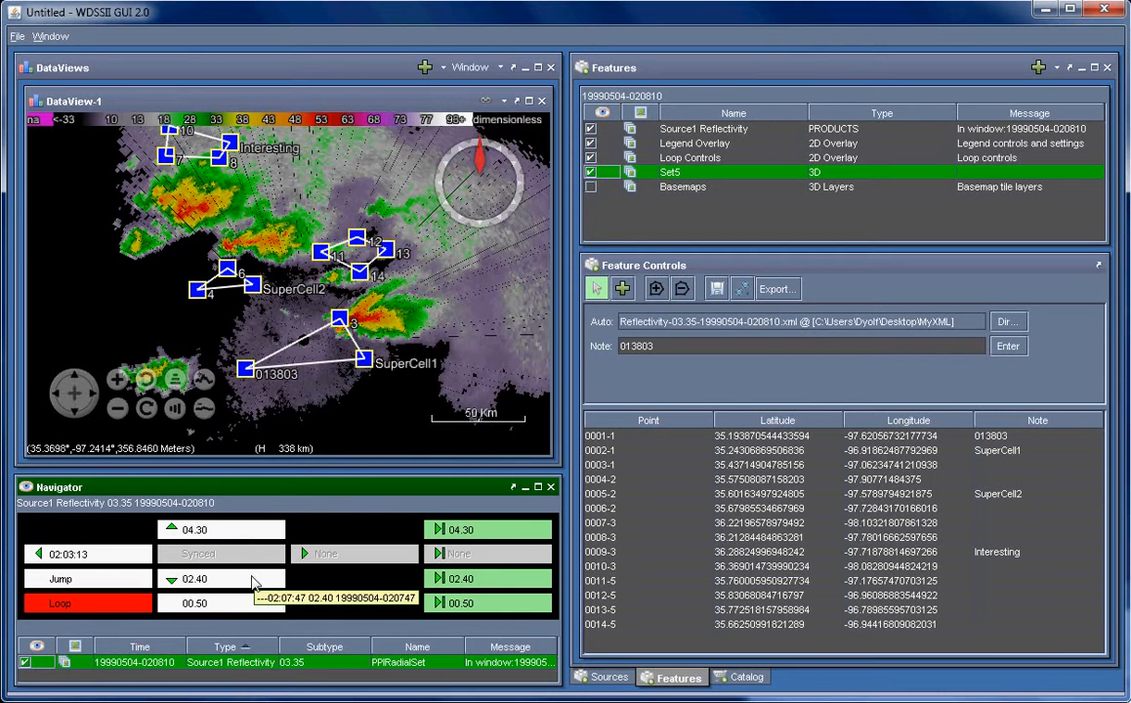
left_click(254, 586)
left_click(252, 589)
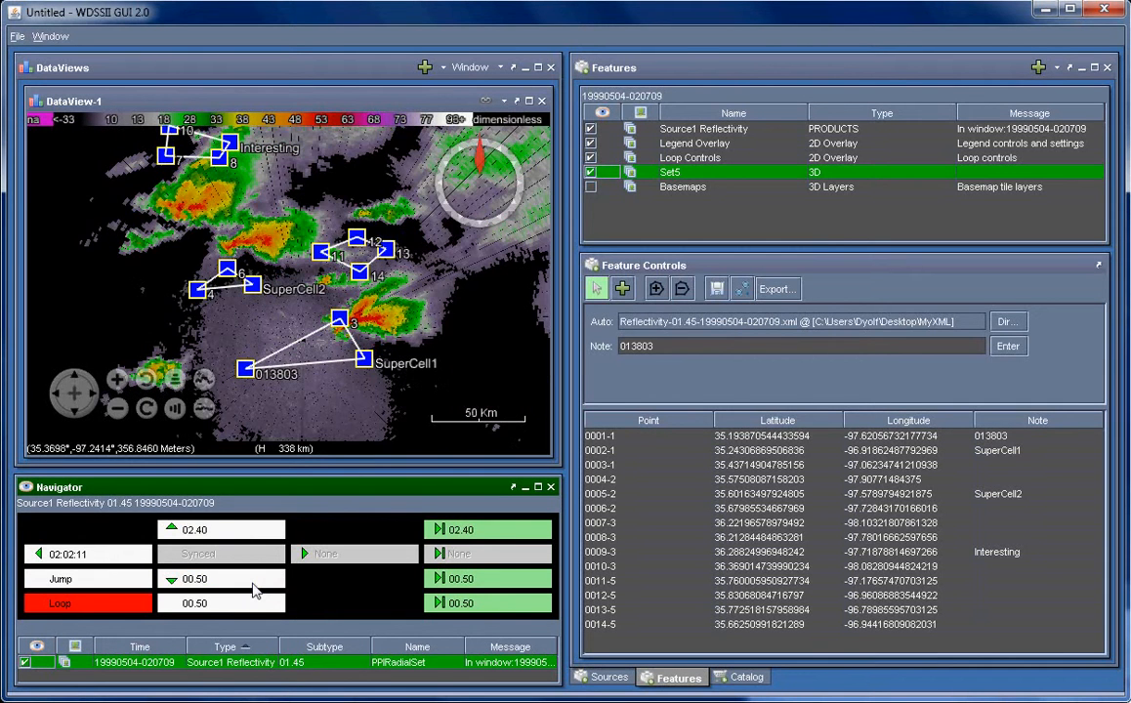
Go up to the 03.35 elevation and delete the unlabelled polygon made of points 11 to 14
left_click(227, 533)
left_click(227, 533)
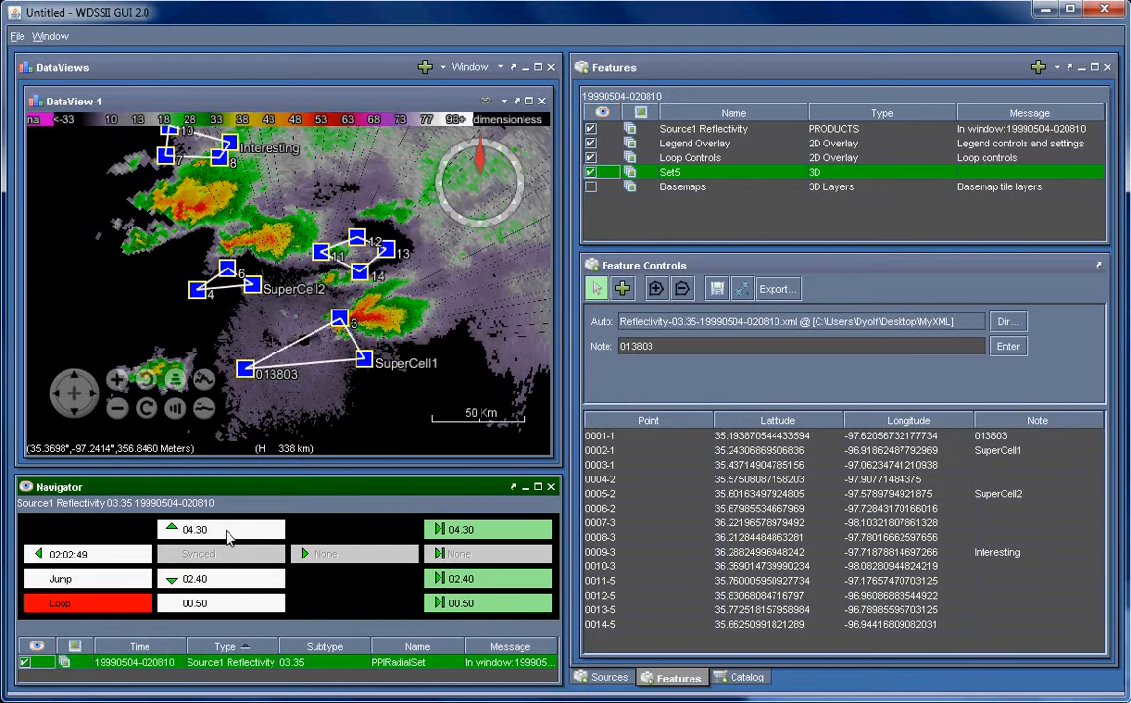
left_click(327, 254)
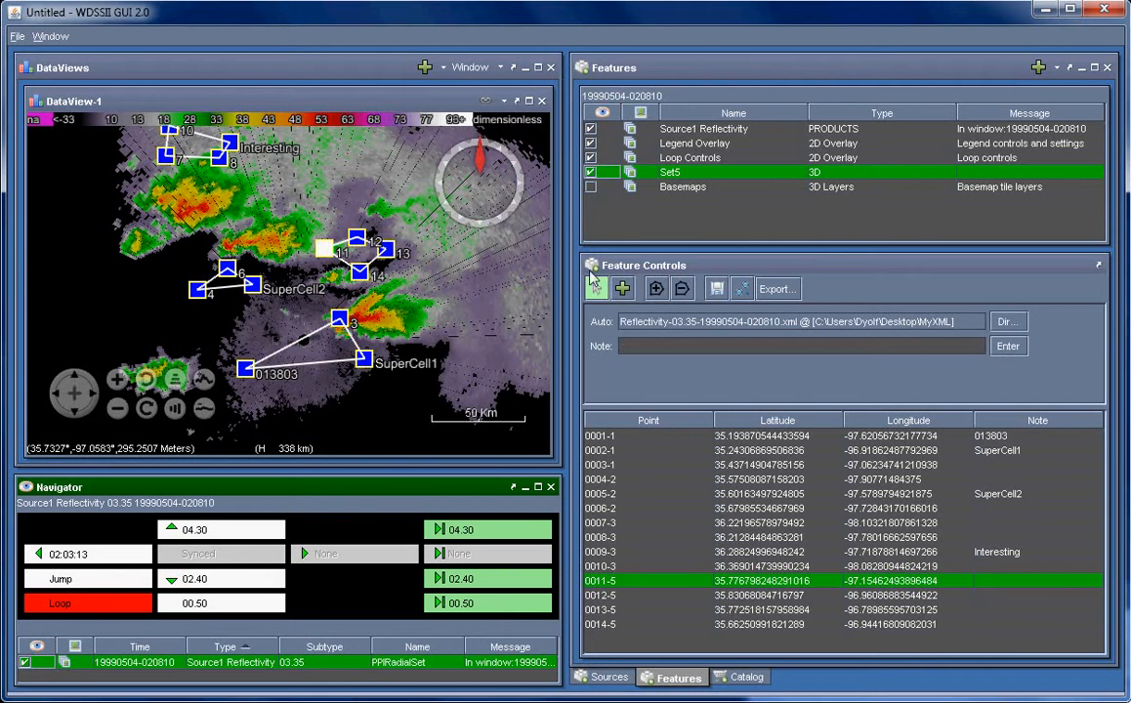
left_click(682, 291)
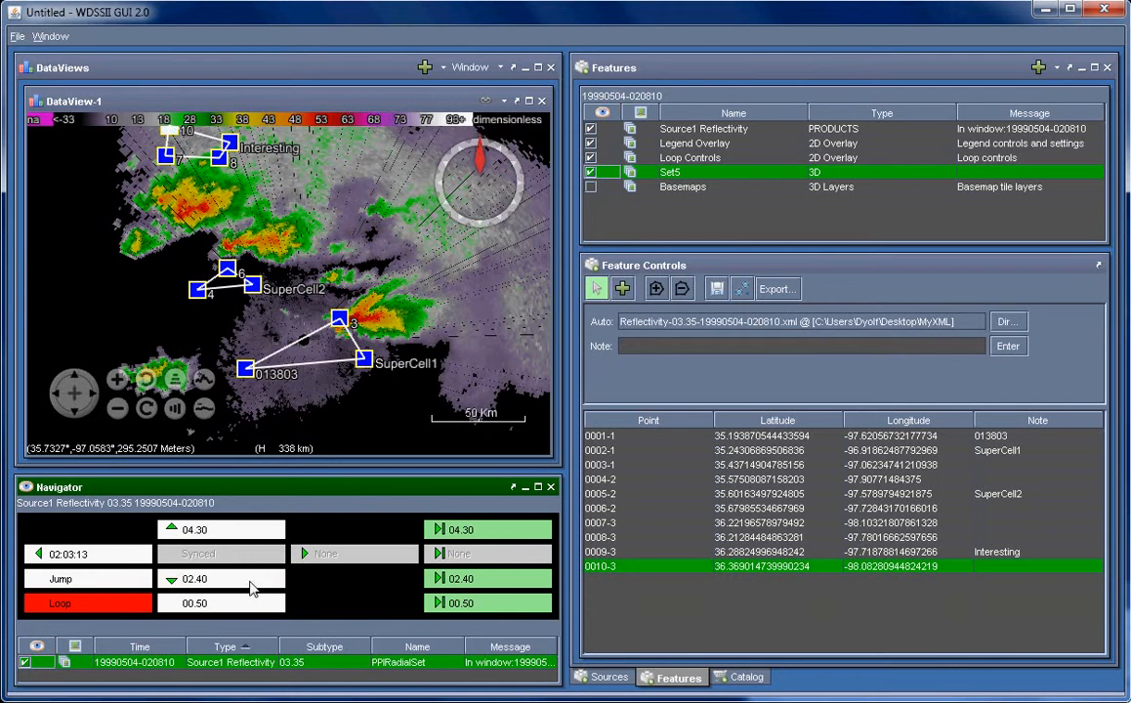
Step through the elevations from 02.40 up to 05.25 and back down to 02.40, comparing the polygons at each level
left_click(250, 581)
left_click(231, 533)
left_click(232, 533)
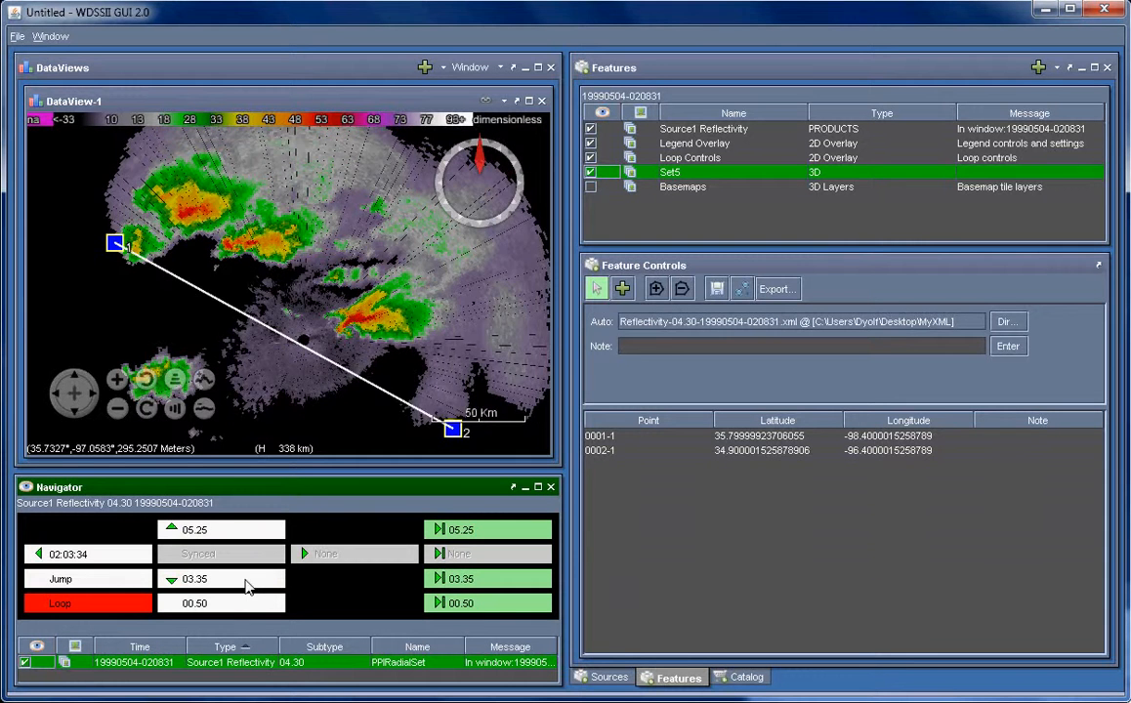
left_click(245, 532)
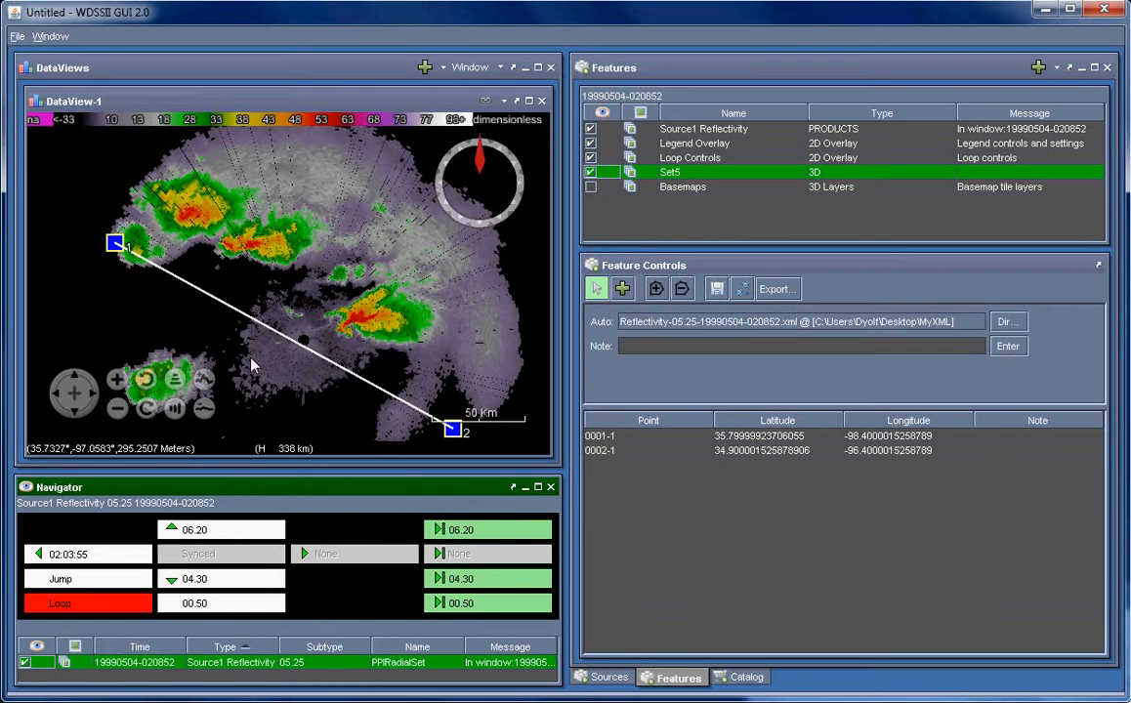
left_click(223, 583)
left_click(221, 585)
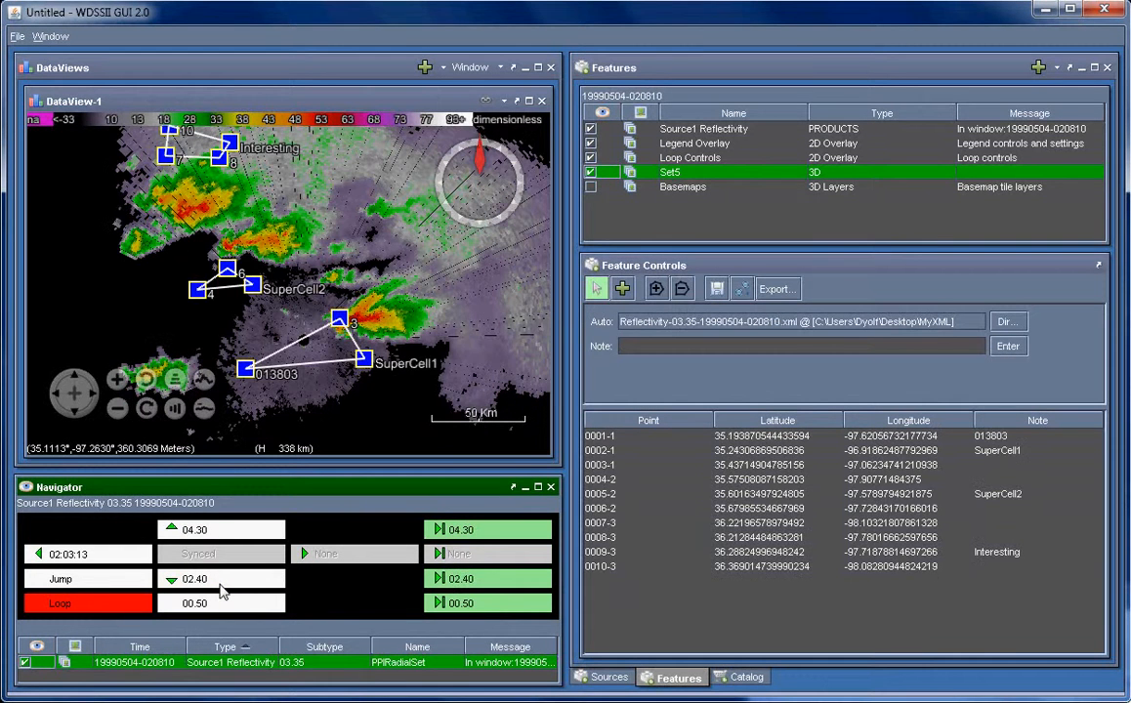
left_click(223, 584)
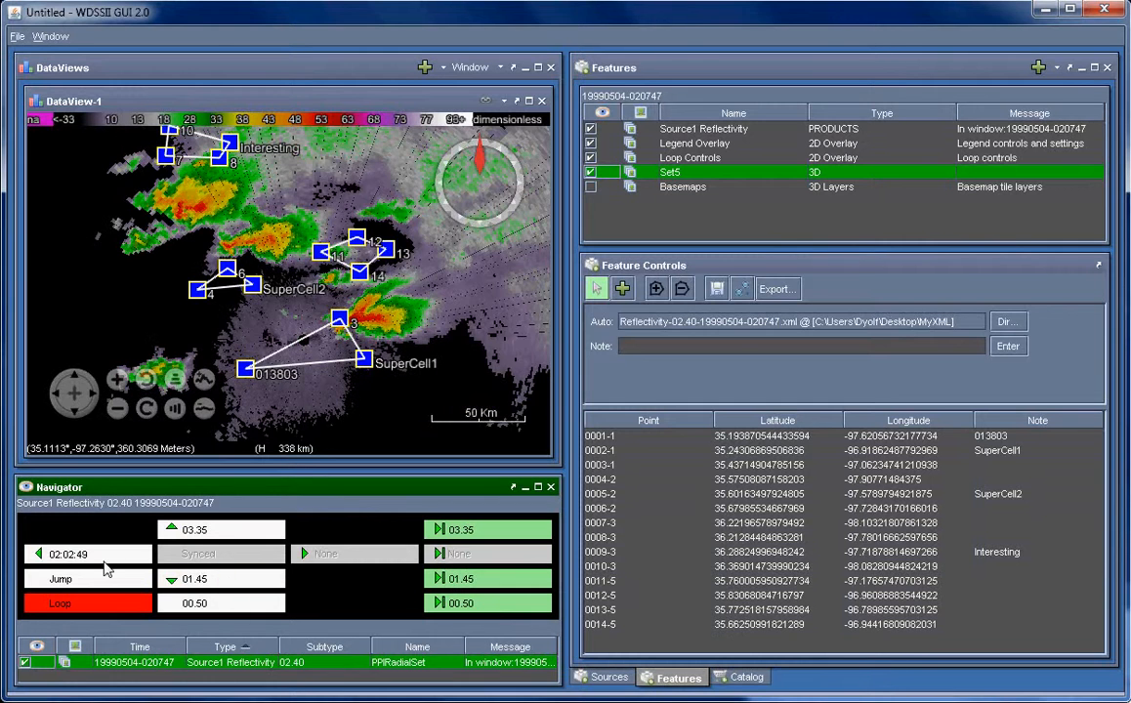
Go back to the 01:57:51 product, play the product loop and stop it
left_click(106, 565)
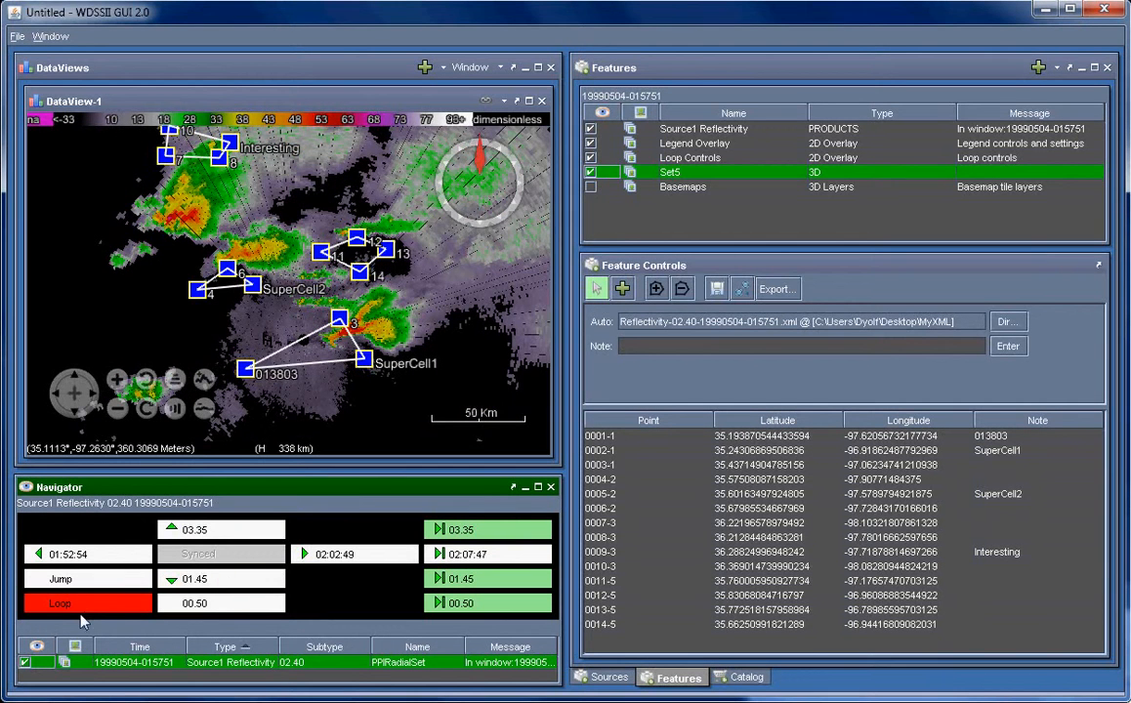
left_click(86, 606)
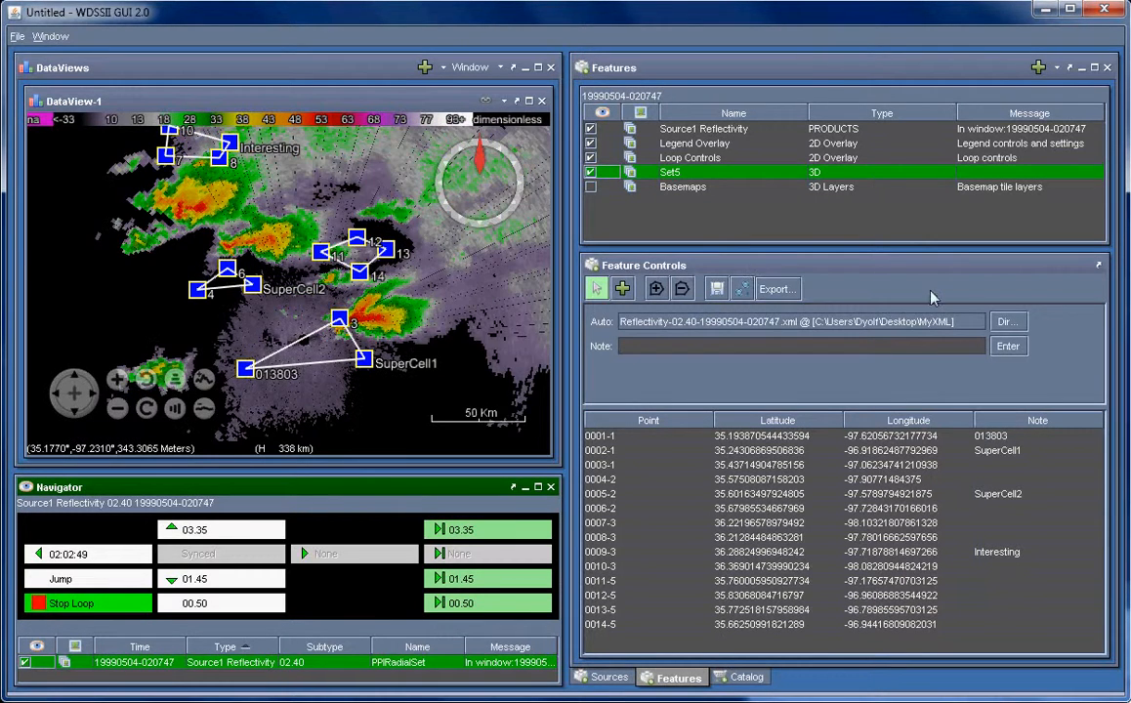
left_click(103, 604)
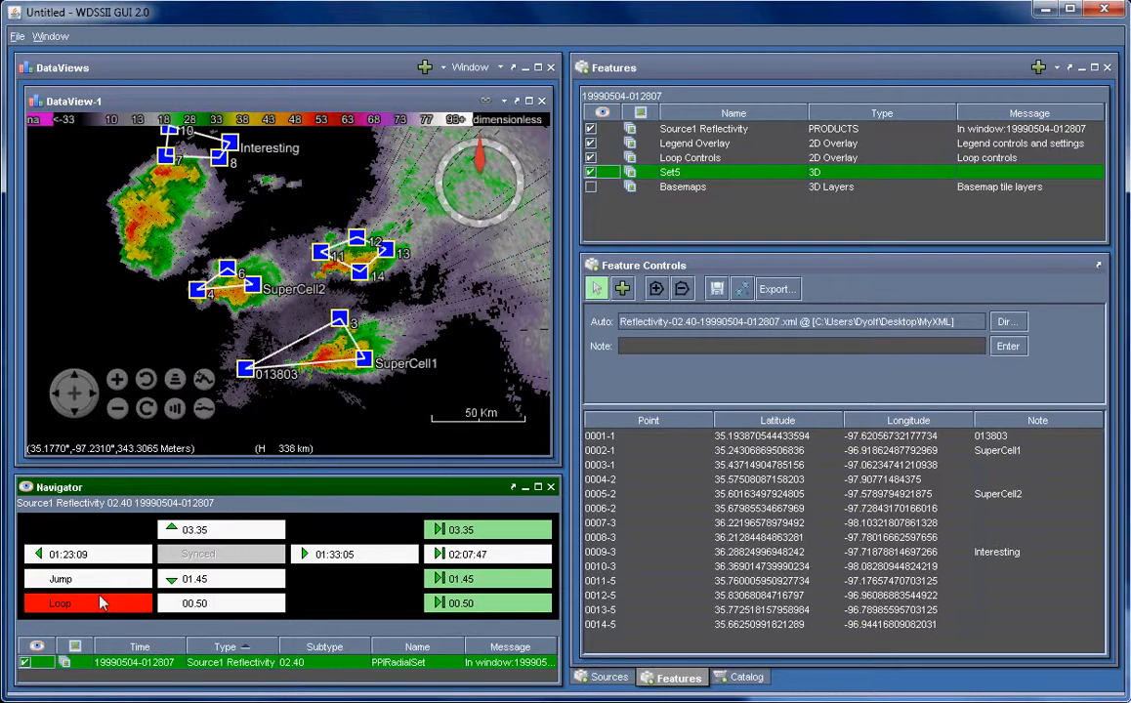